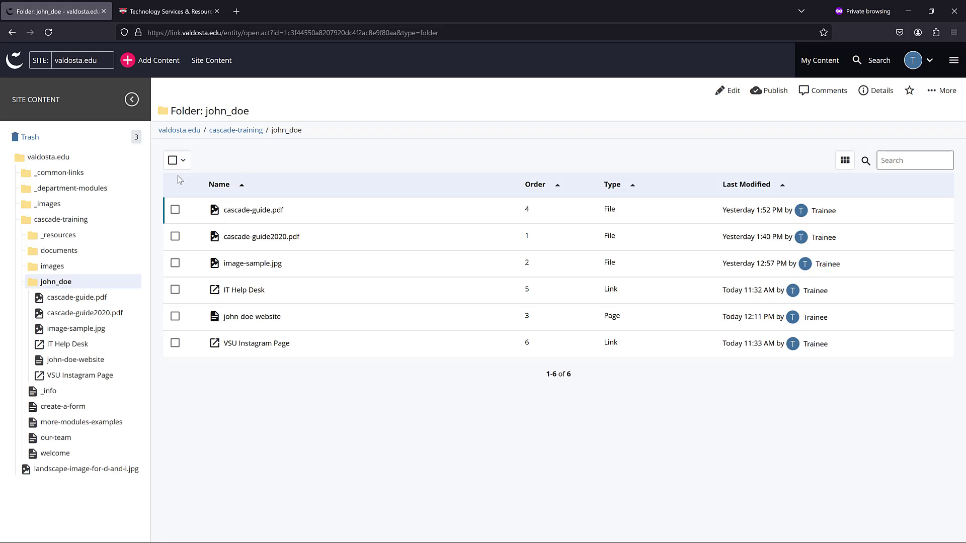
Look through the banner slideshow on the Technology Services & Resources web page, slide by slide.
click(182, 12)
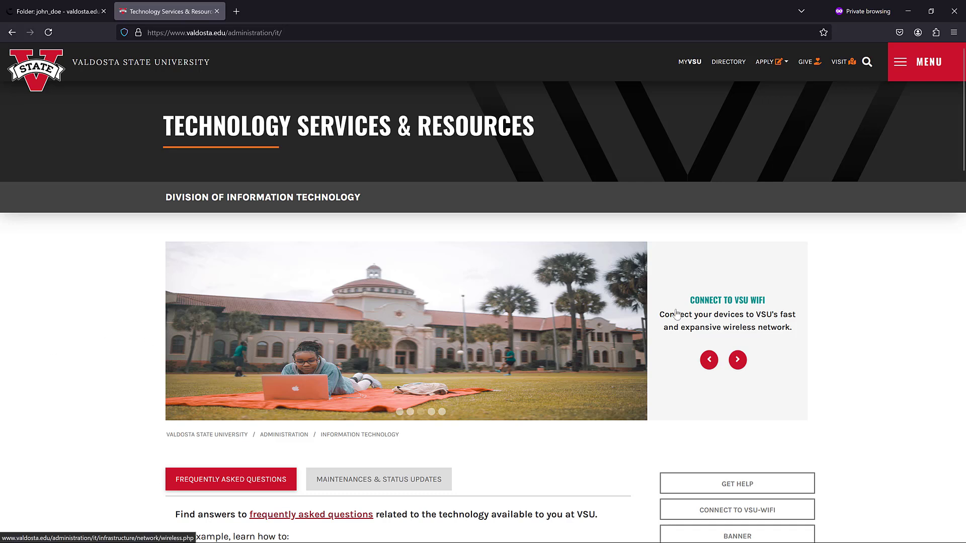
click(739, 360)
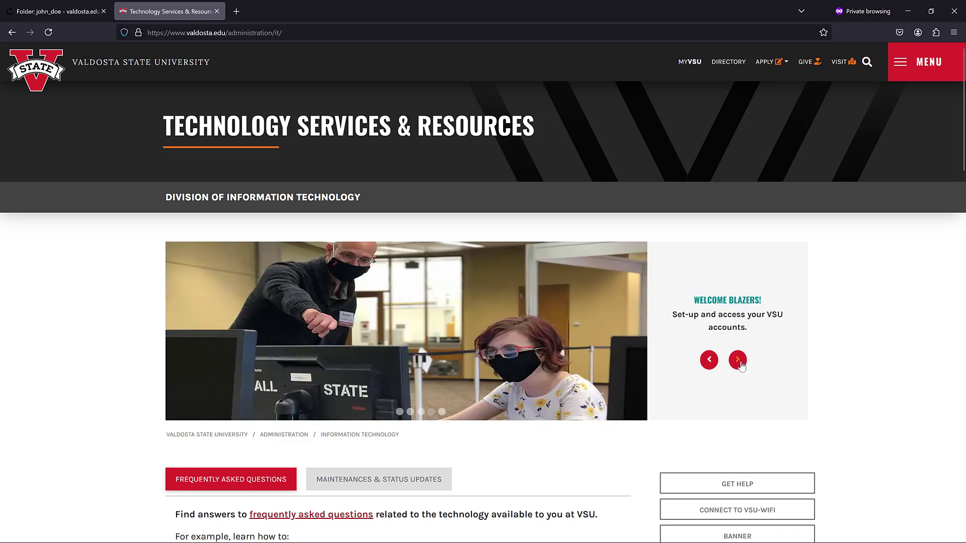
click(739, 360)
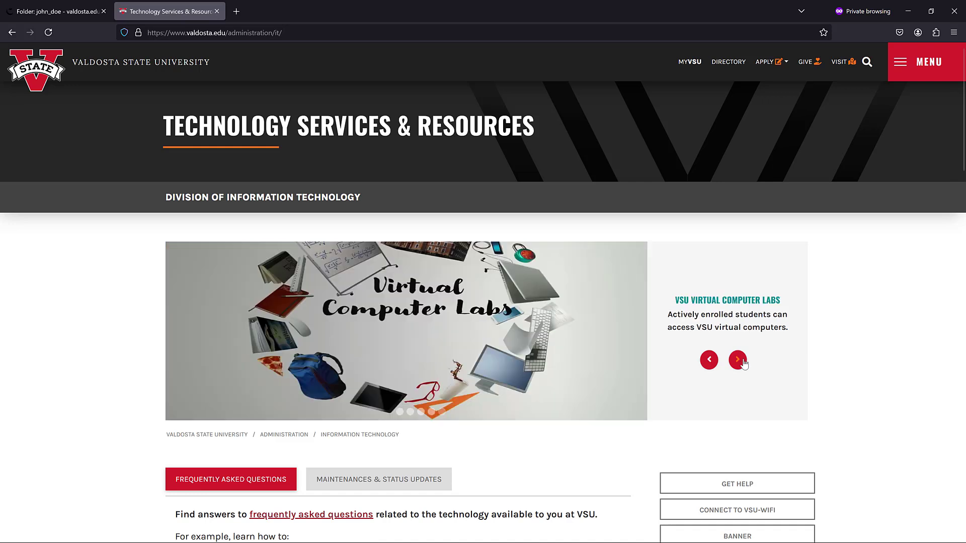
click(739, 360)
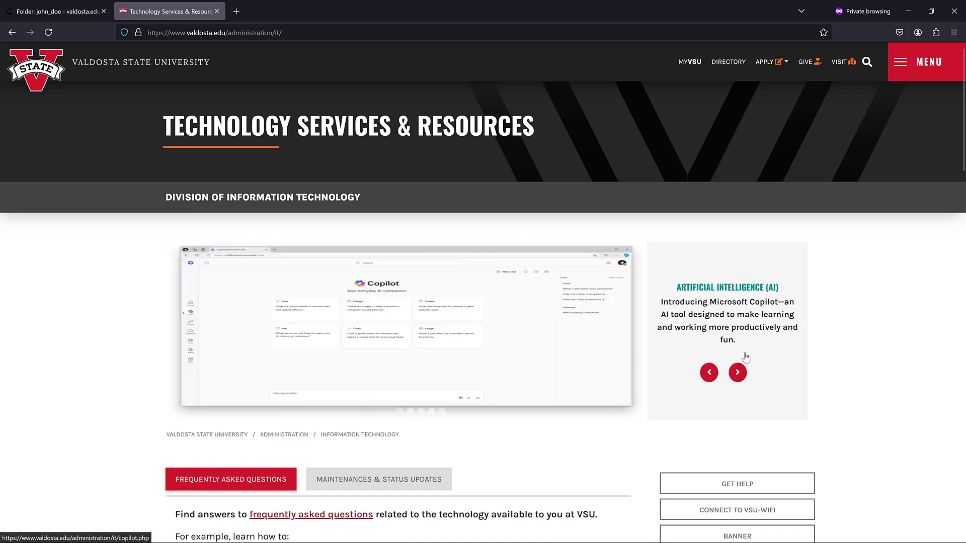
click(736, 372)
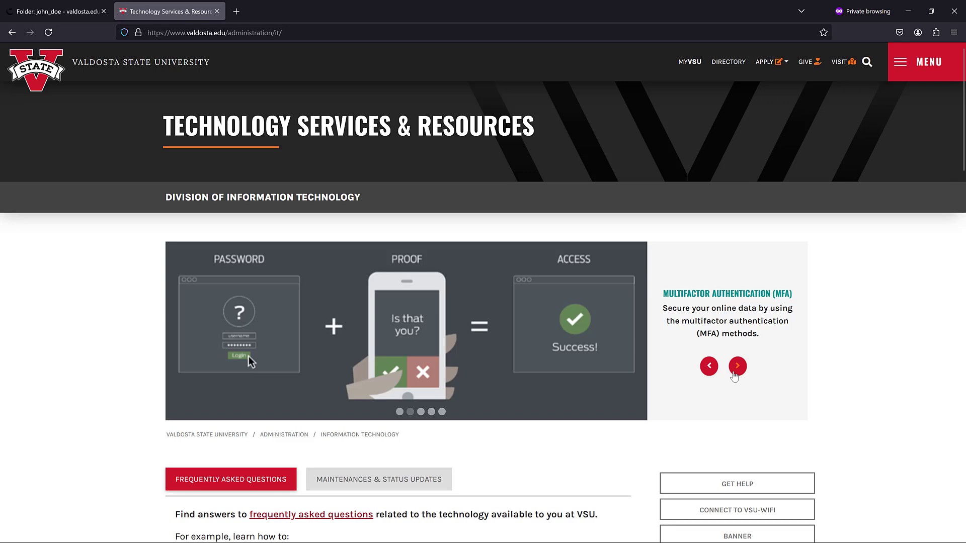
click(736, 373)
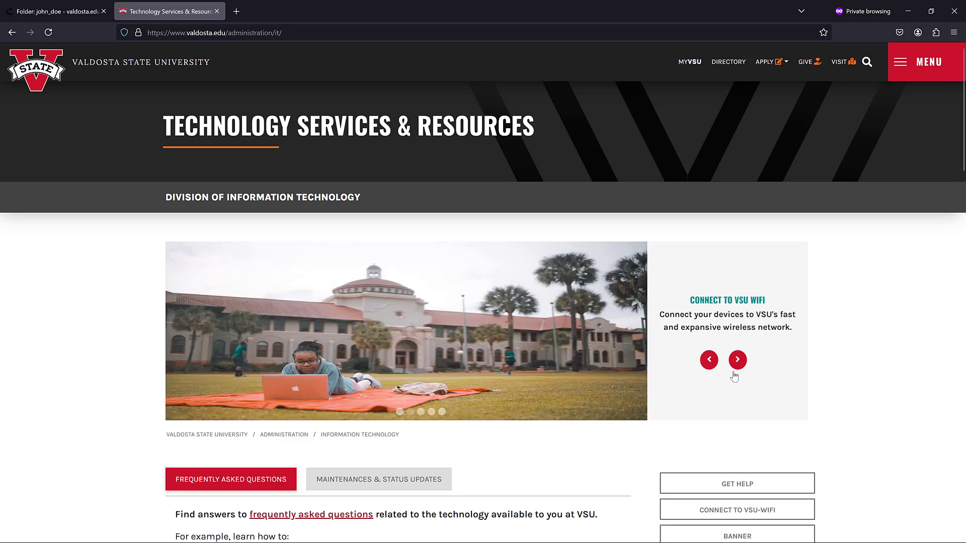
Follow the Connect to VSU WiFi slide to its page and compare that page's static top image with the slideshow.
click(496, 291)
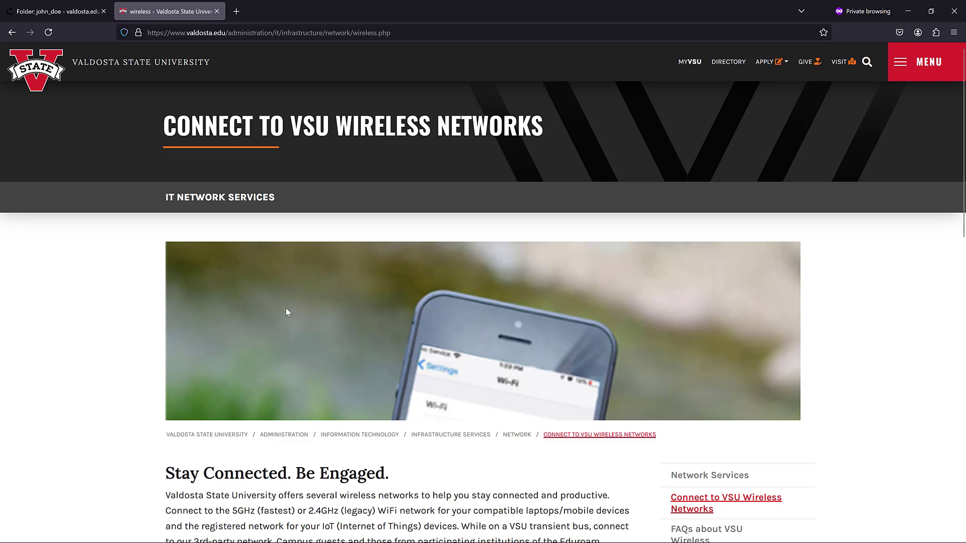
drag(225, 273, 134, 282)
click(11, 32)
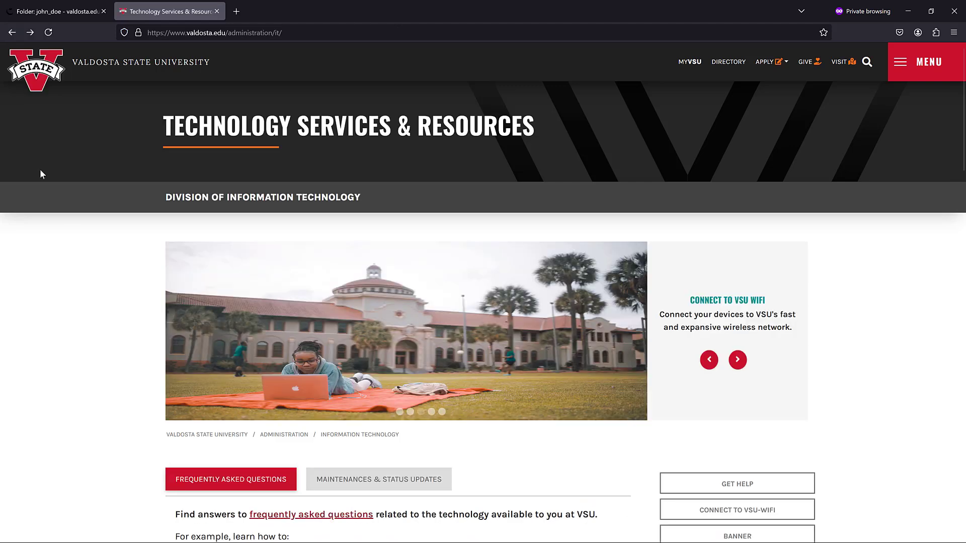
click(737, 360)
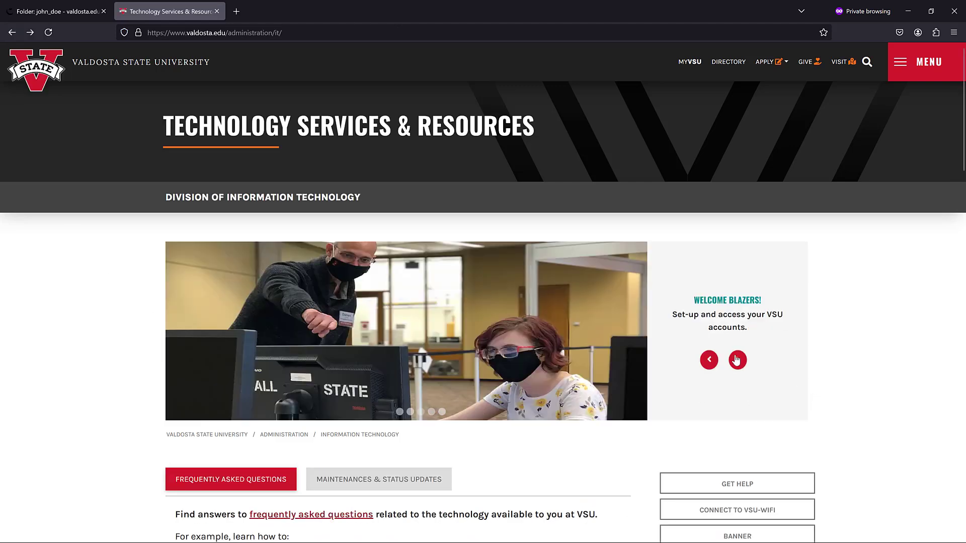
click(737, 359)
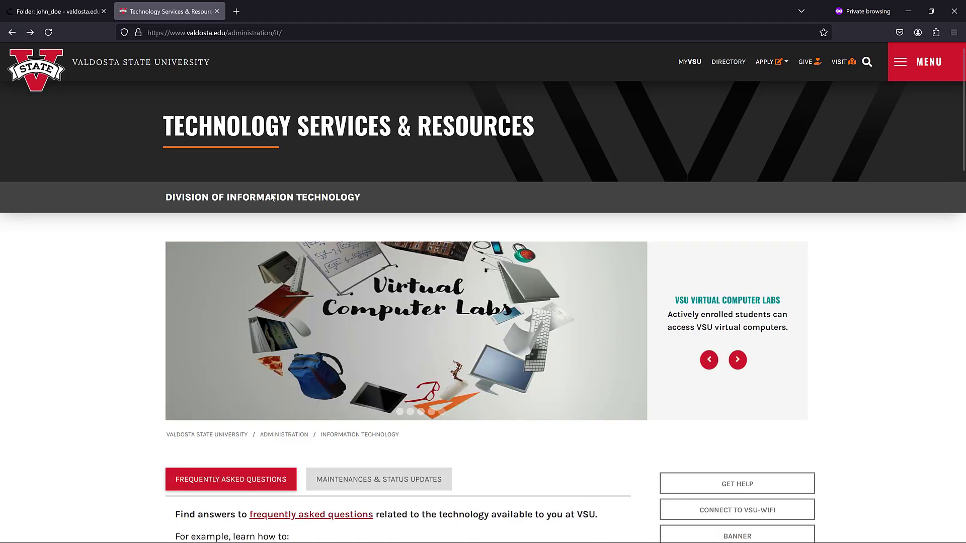
click(30, 32)
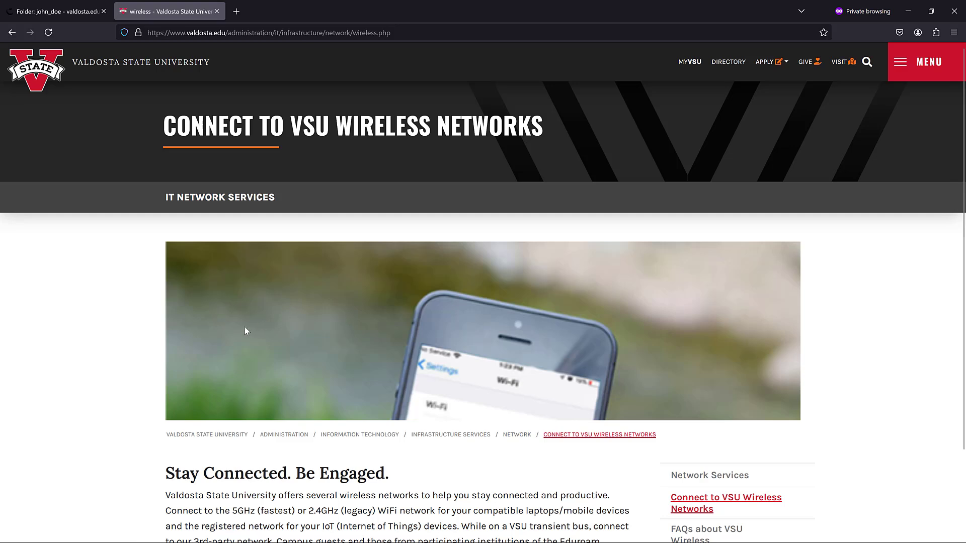
scroll(208, 311, down, 2)
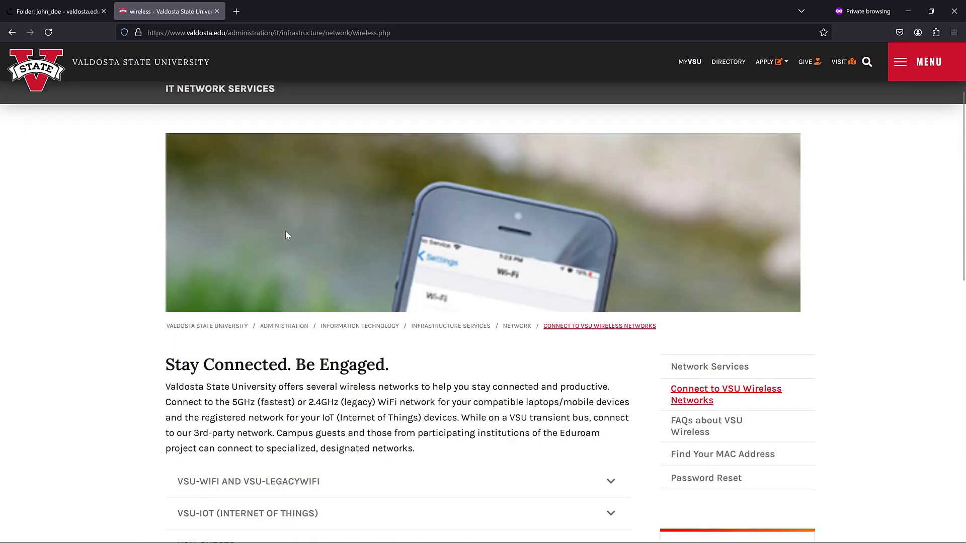
scroll(285, 234, up, 2)
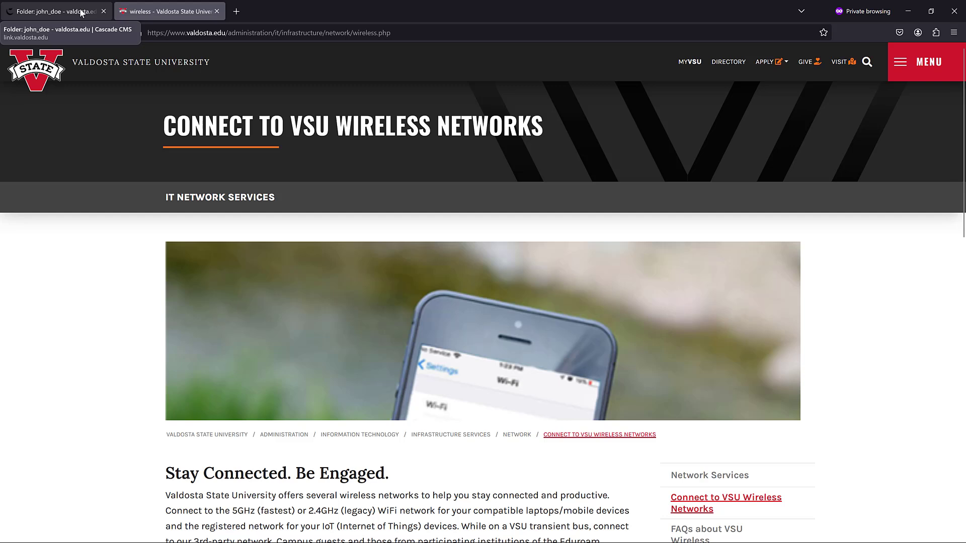
Switch to Cascade CMS and open the john-doe-website page for editing at its slideshow and content top image settings.
click(80, 13)
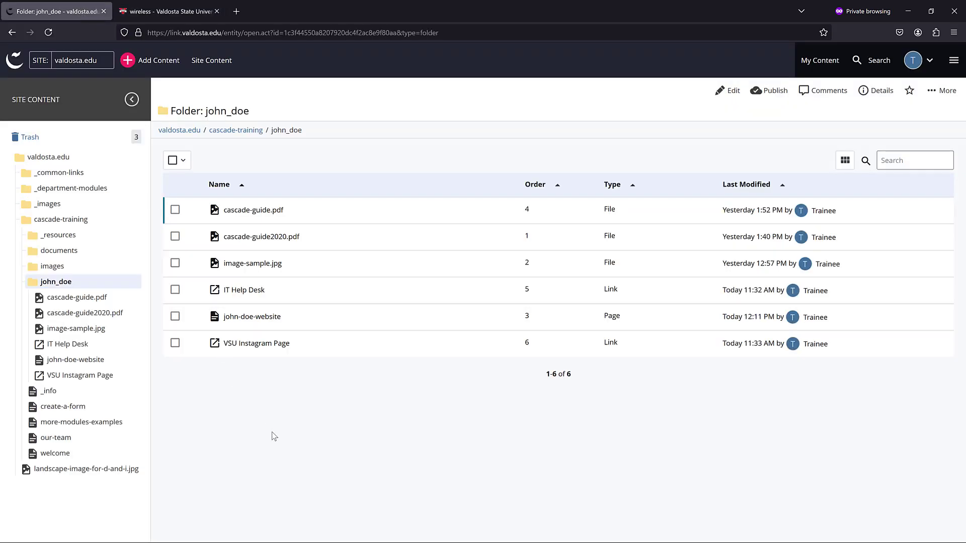
click(112, 363)
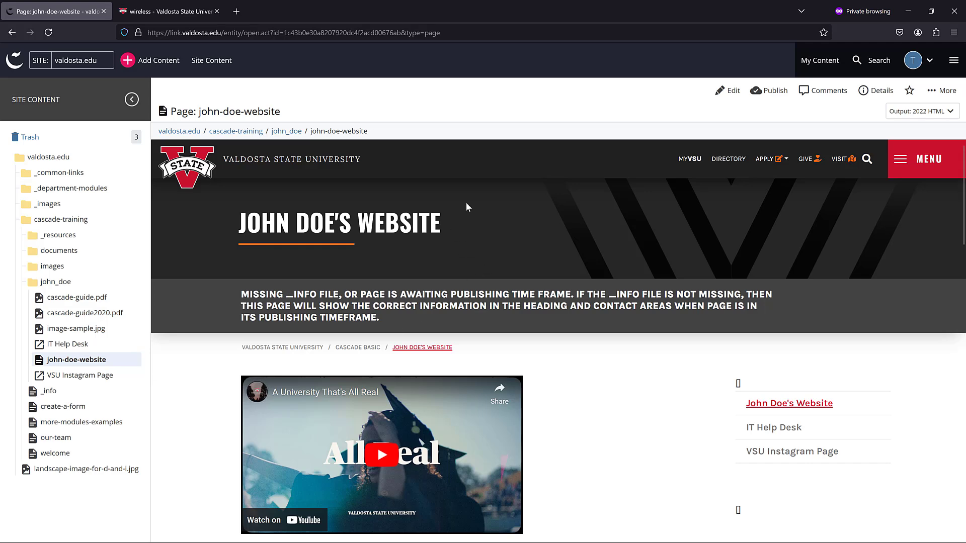
click(730, 91)
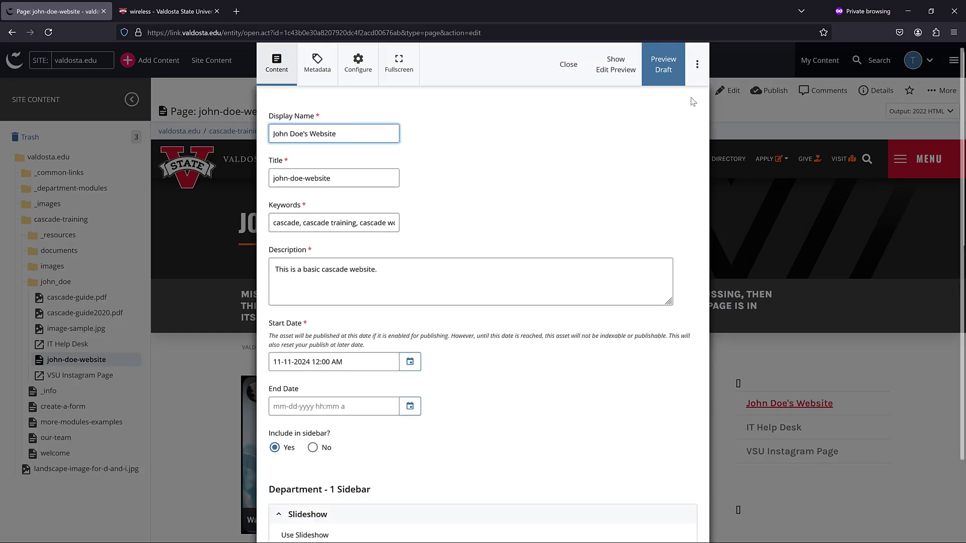
scroll(697, 152, down, 7)
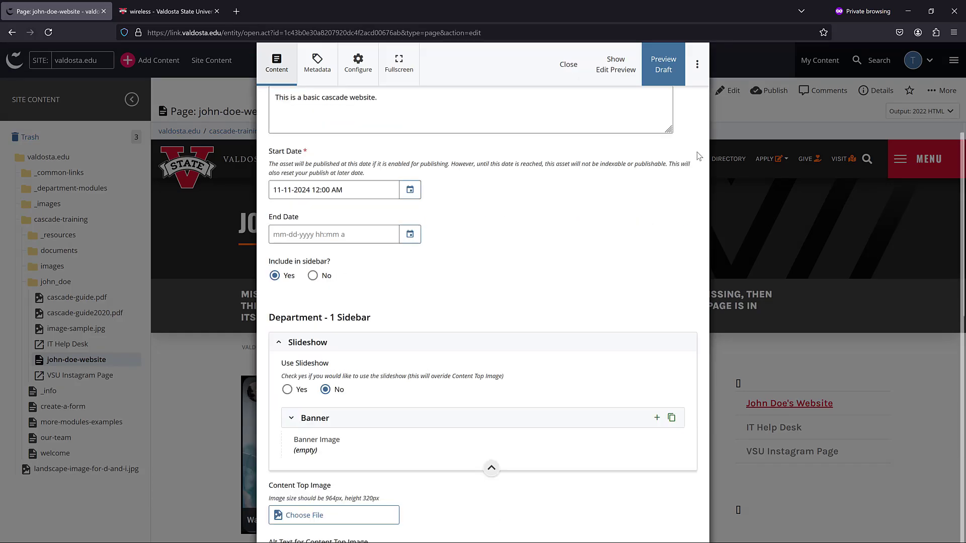
scroll(697, 152, down, 5)
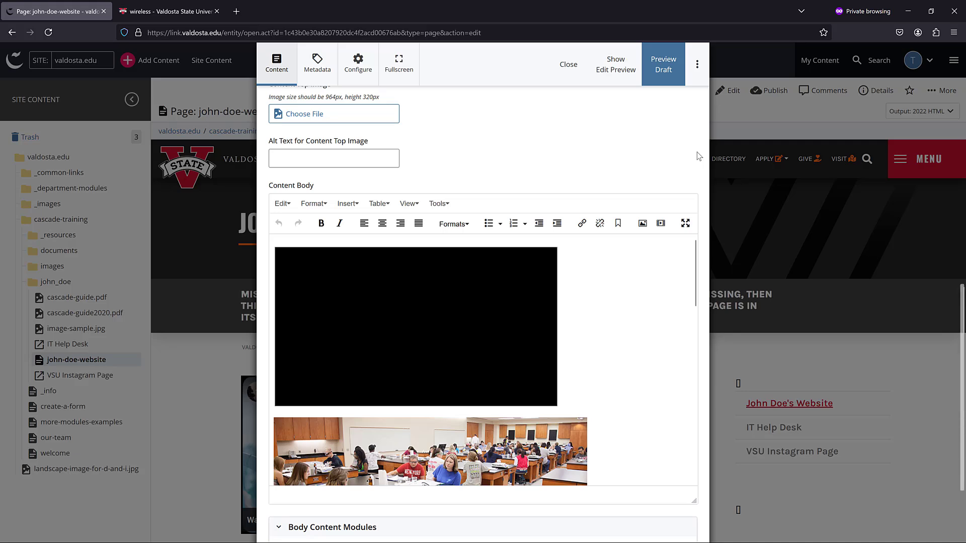
scroll(698, 154, up, 5)
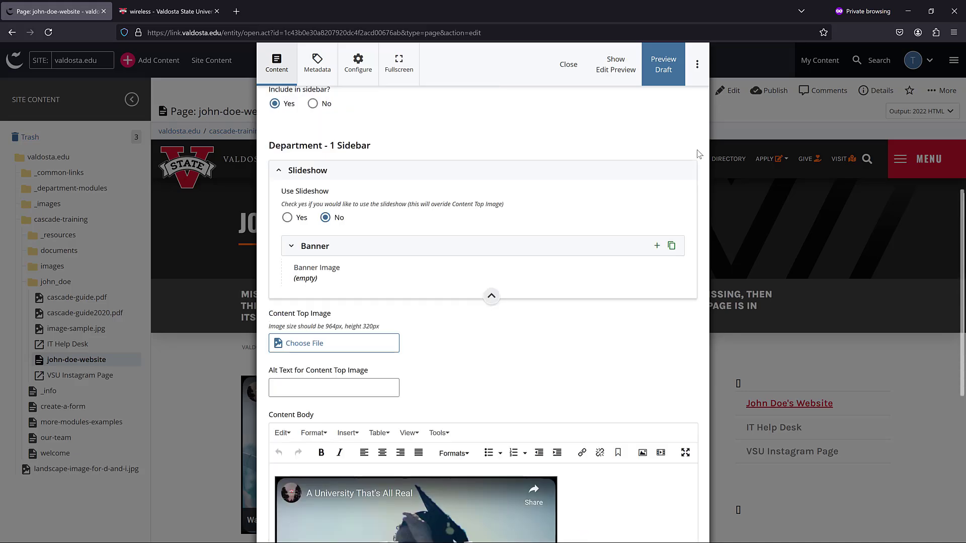
Examine the Department - 1 Sidebar section and the Content Top Image size requirement against the wireless networks page's top image.
drag(269, 146, 385, 146)
click(385, 146)
drag(270, 326, 389, 331)
click(332, 329)
click(177, 14)
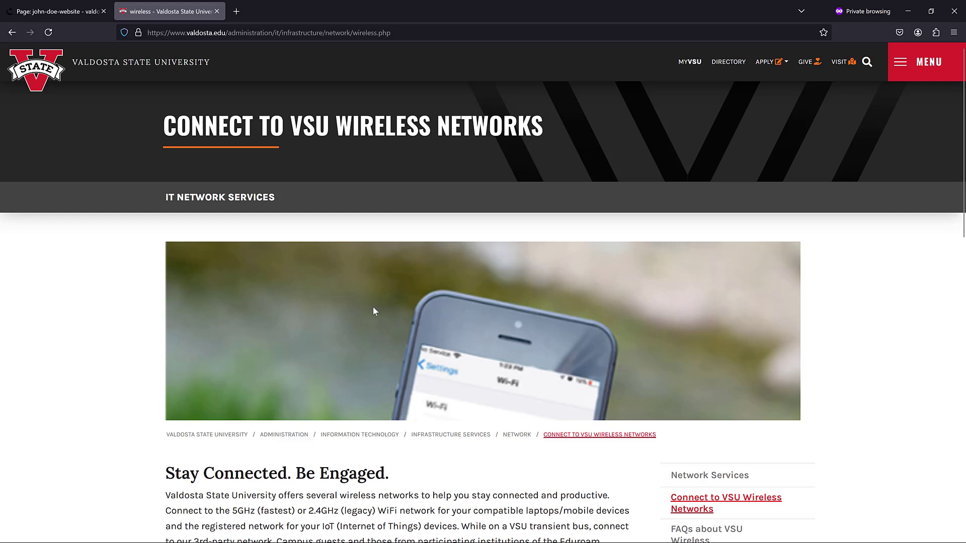
click(60, 14)
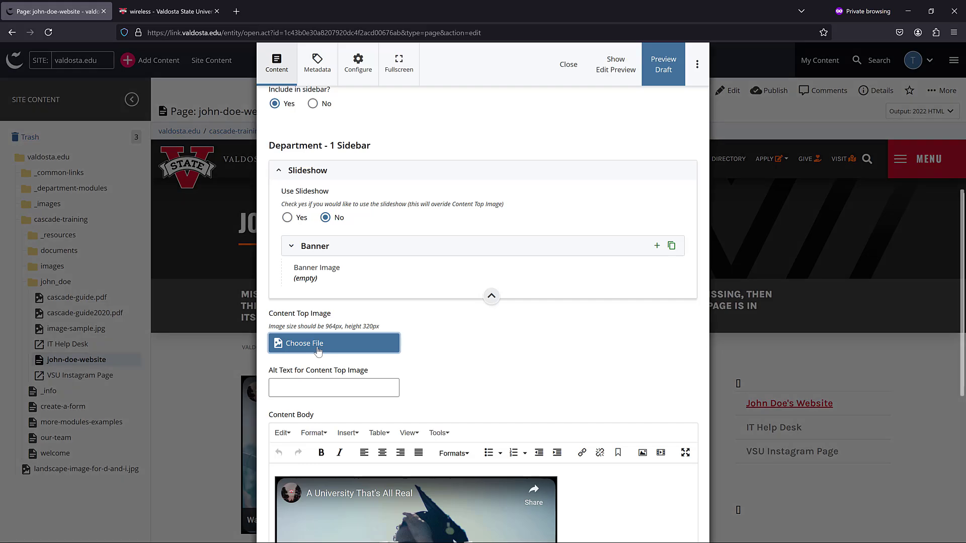
click(318, 350)
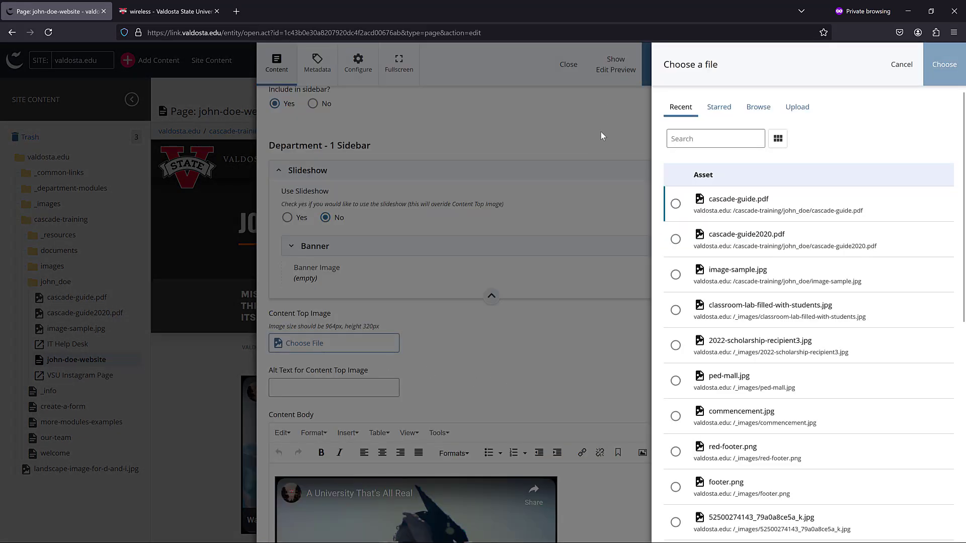
click(759, 108)
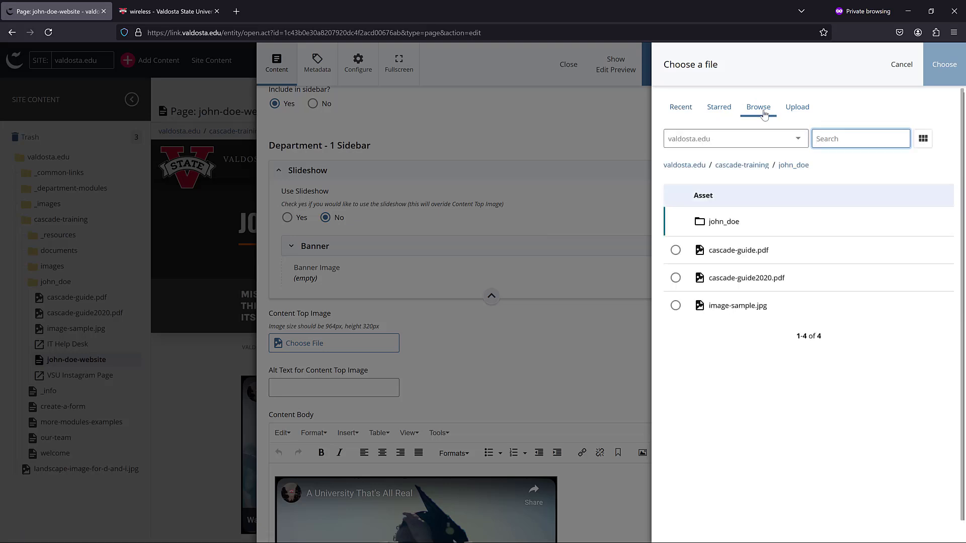
click(685, 166)
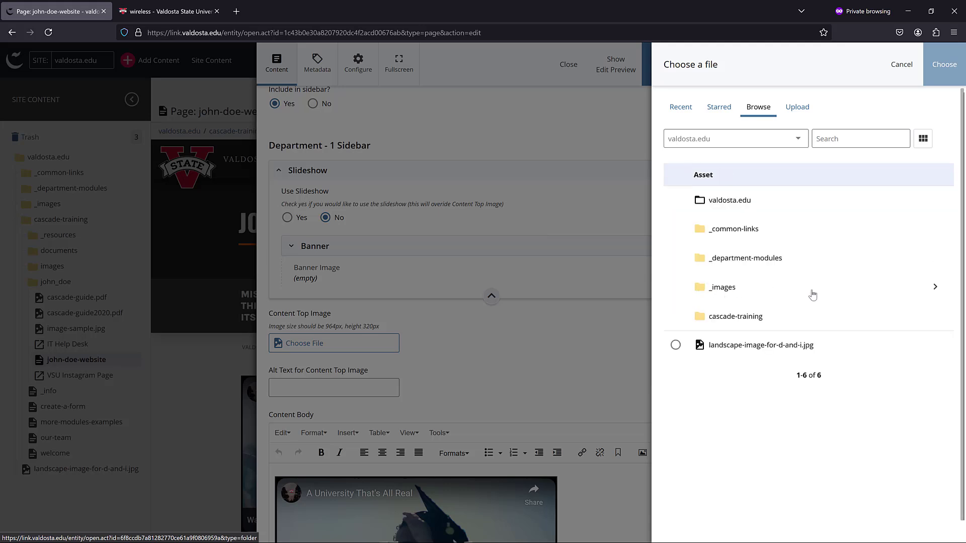
click(934, 288)
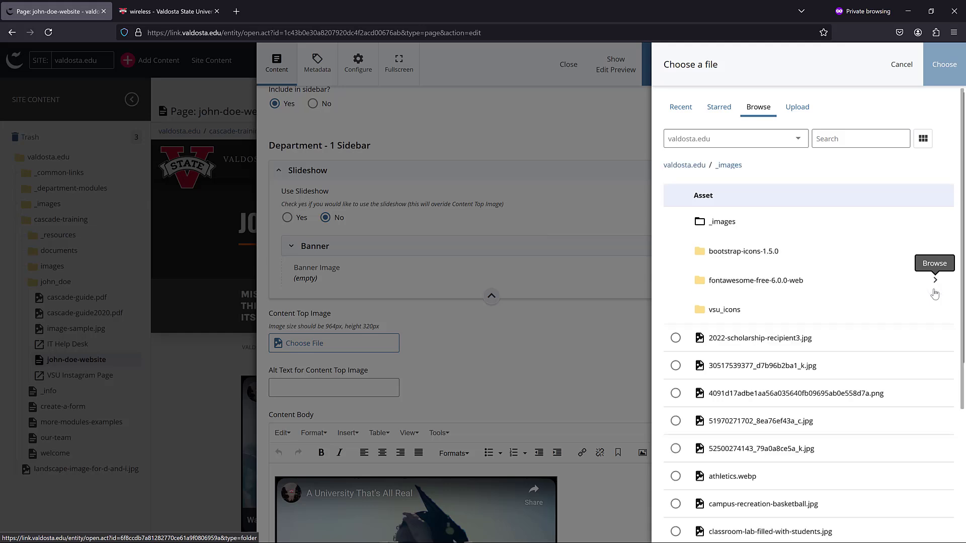
click(923, 138)
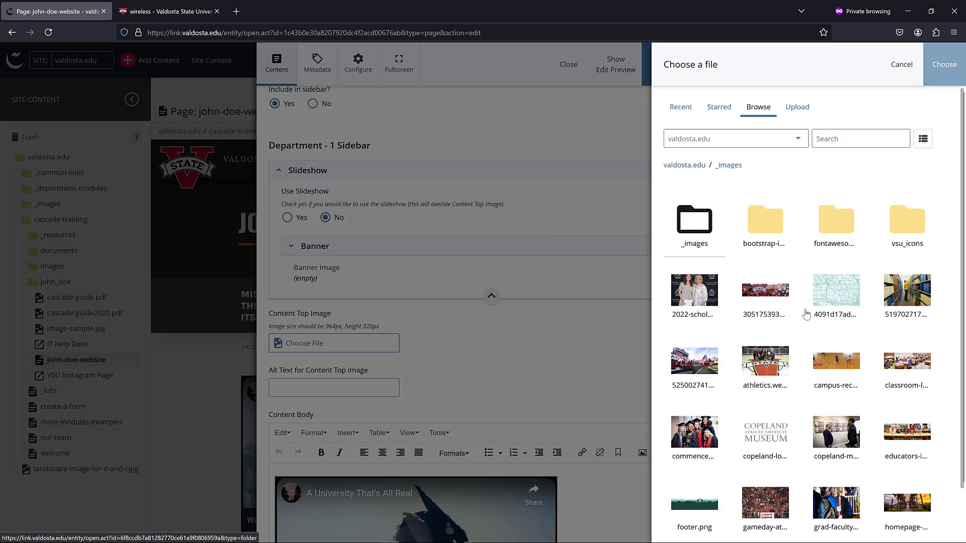
click(764, 298)
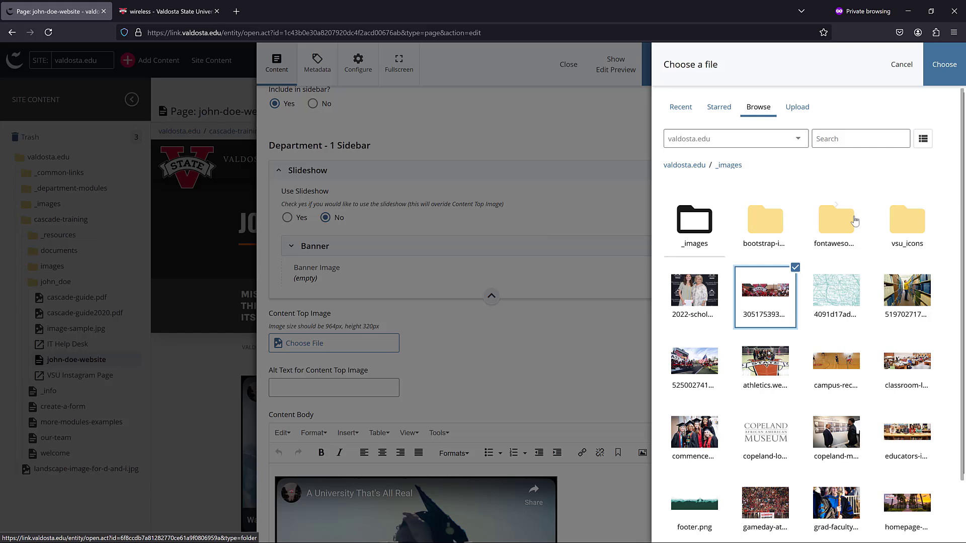
click(944, 64)
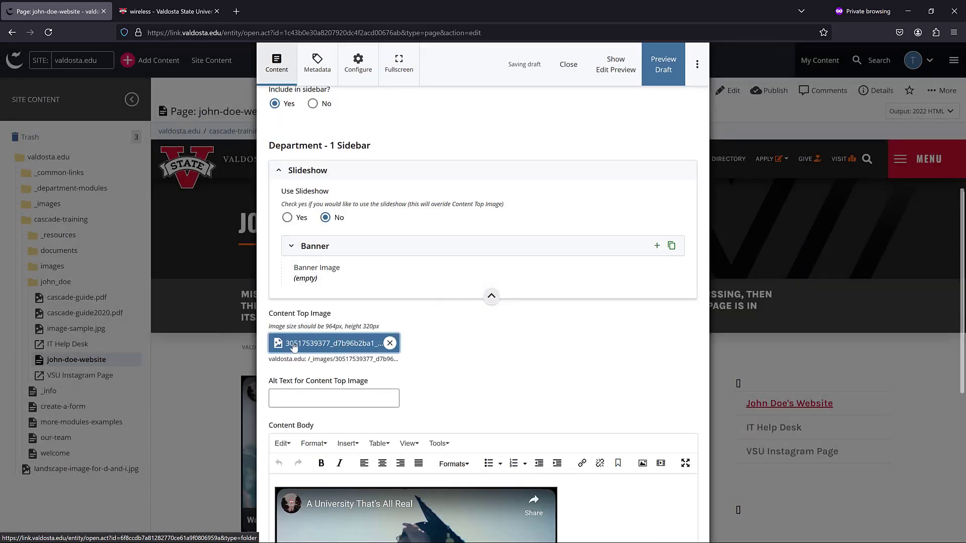
click(622, 71)
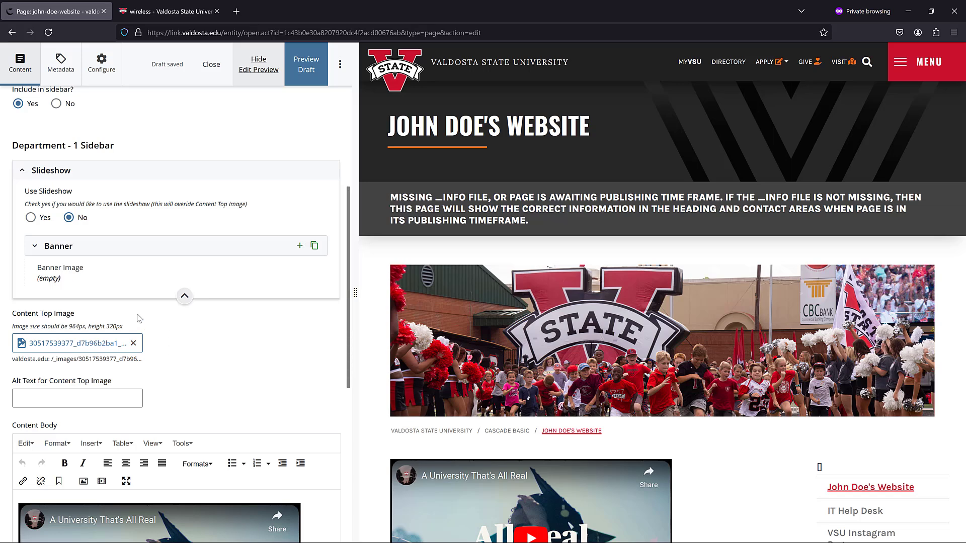
Enable the slideshow for the page and expand the settings of its first banner.
click(31, 220)
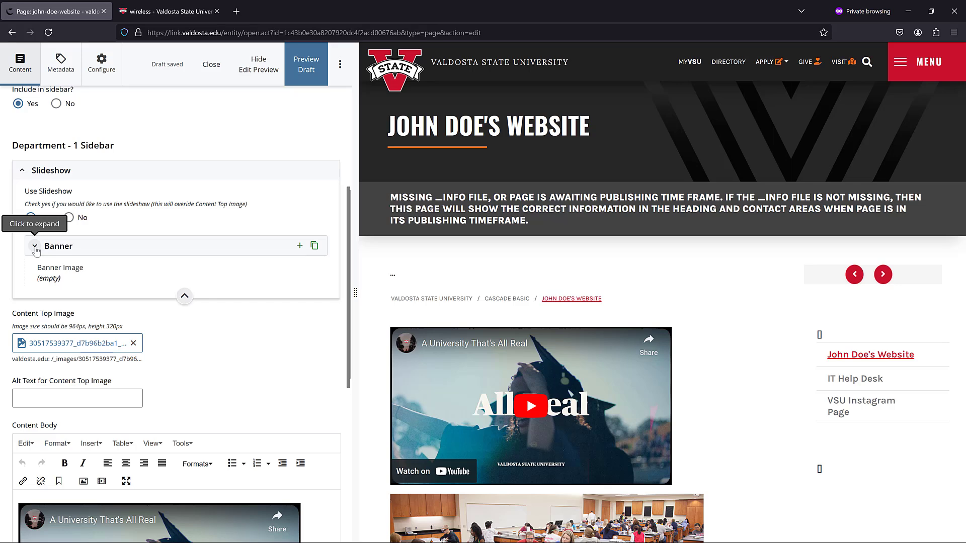
click(35, 247)
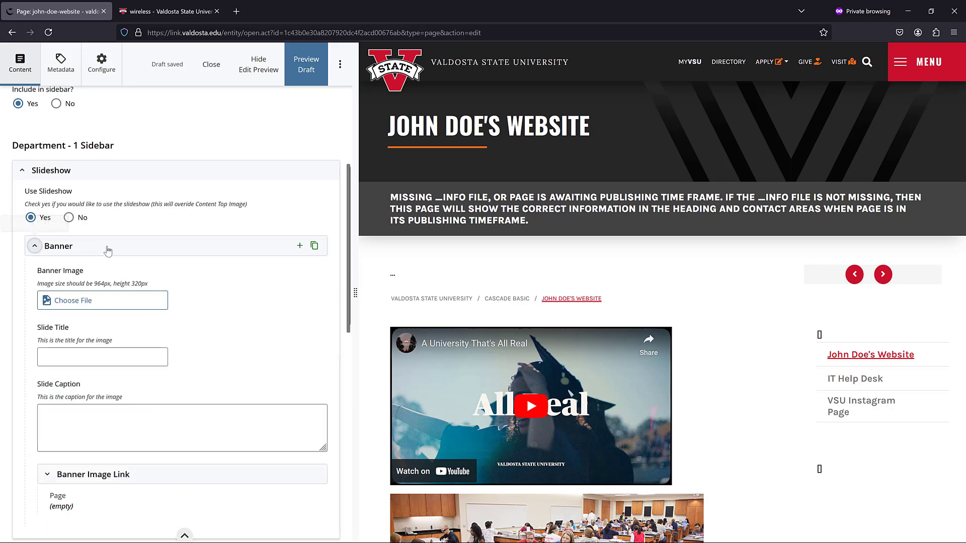
scroll(215, 276, down, 2)
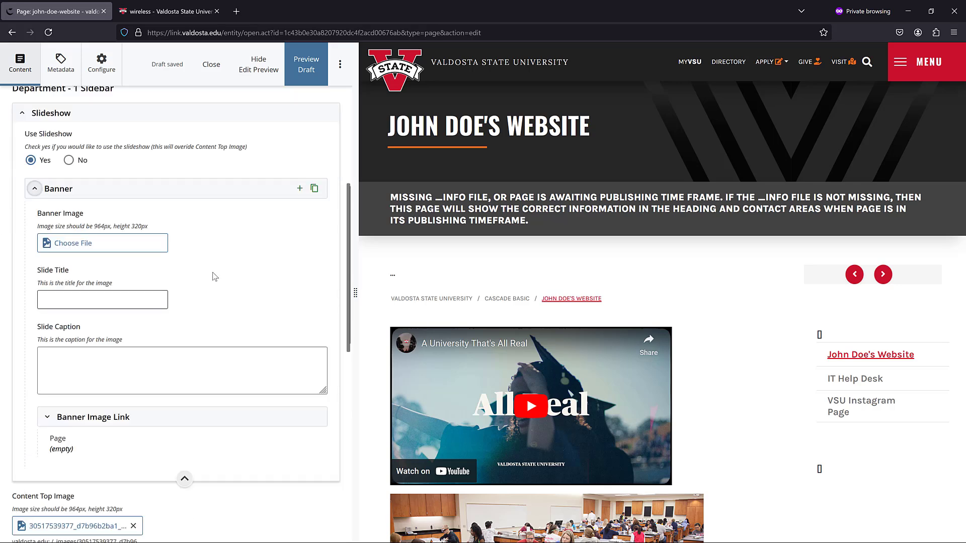
click(91, 249)
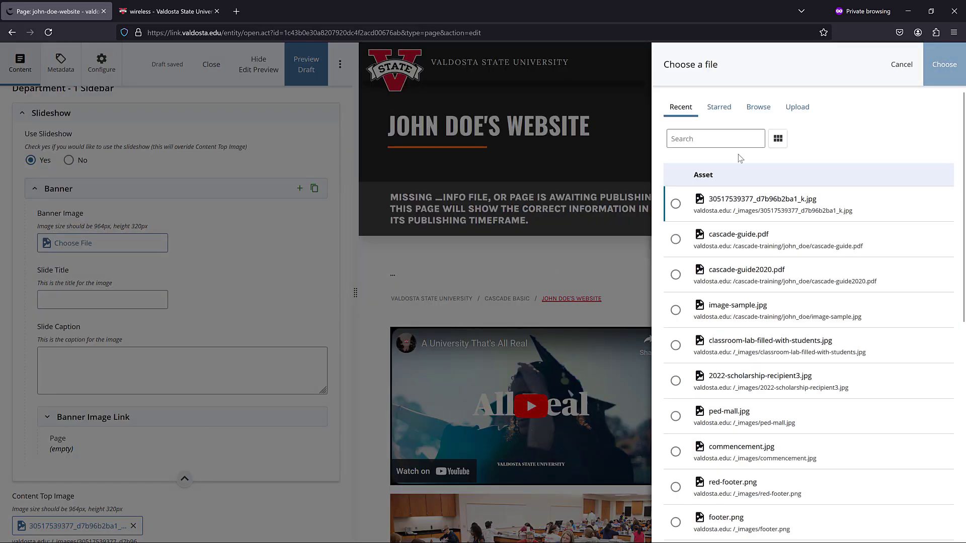
click(764, 111)
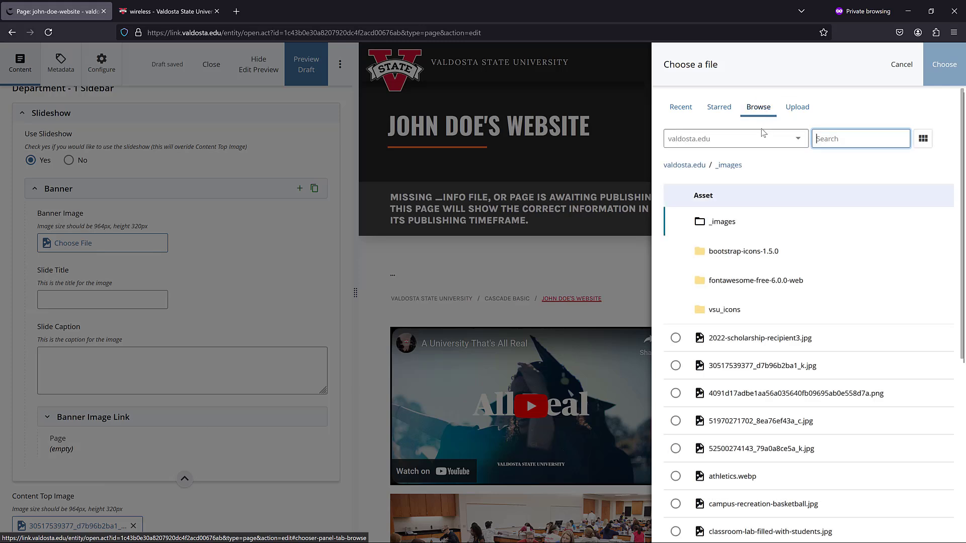
click(923, 138)
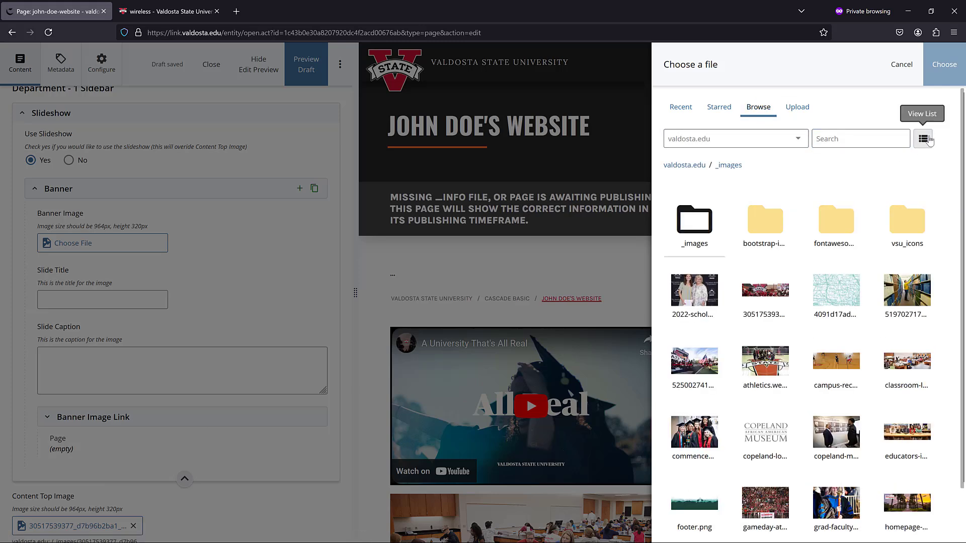
click(762, 293)
click(946, 73)
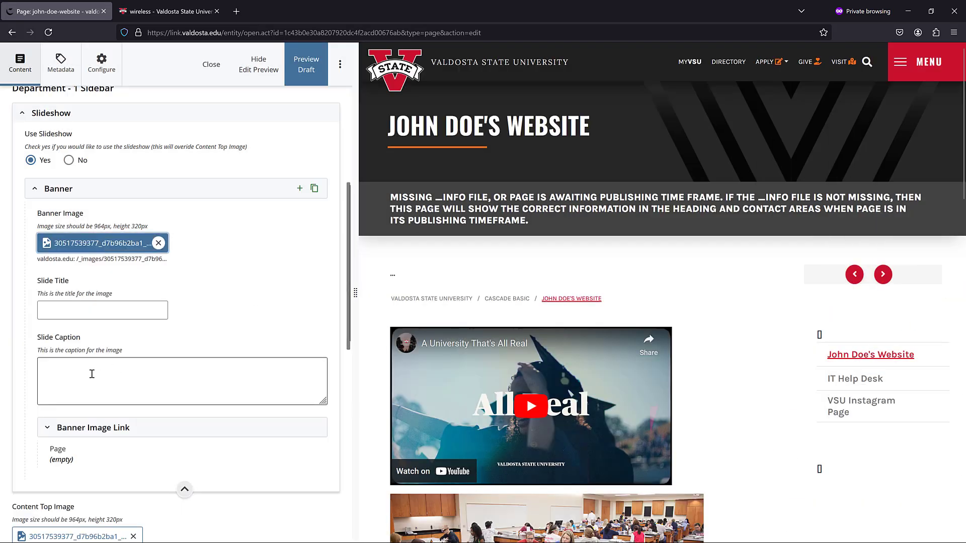
Give the first banner the slide title "VSU Events" and the slide caption "These are the November events.".
click(87, 315)
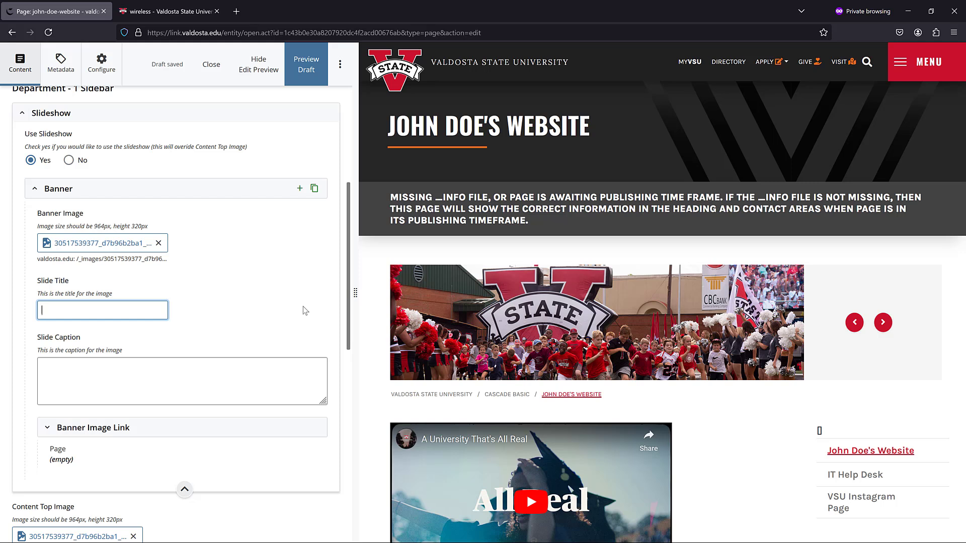
text(VSU Events)
click(241, 376)
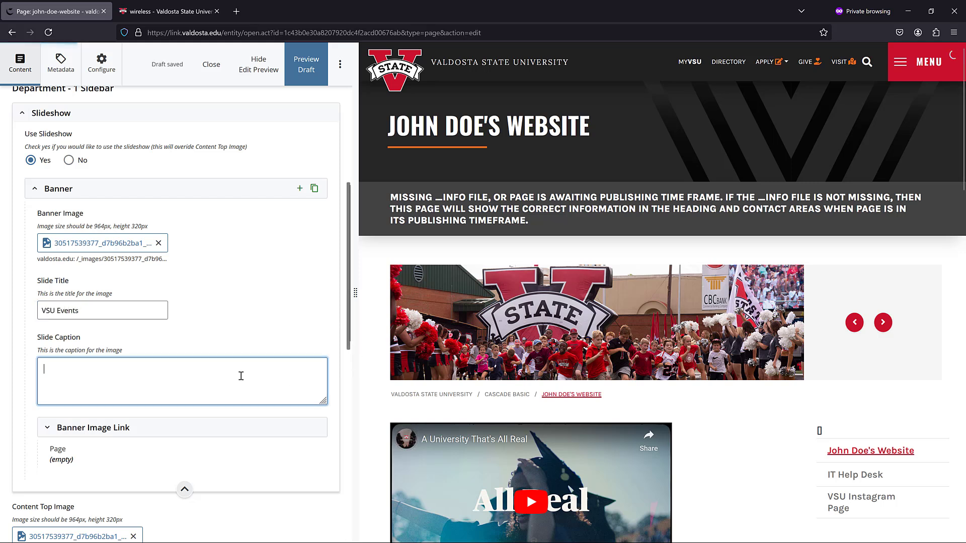
text(These are)
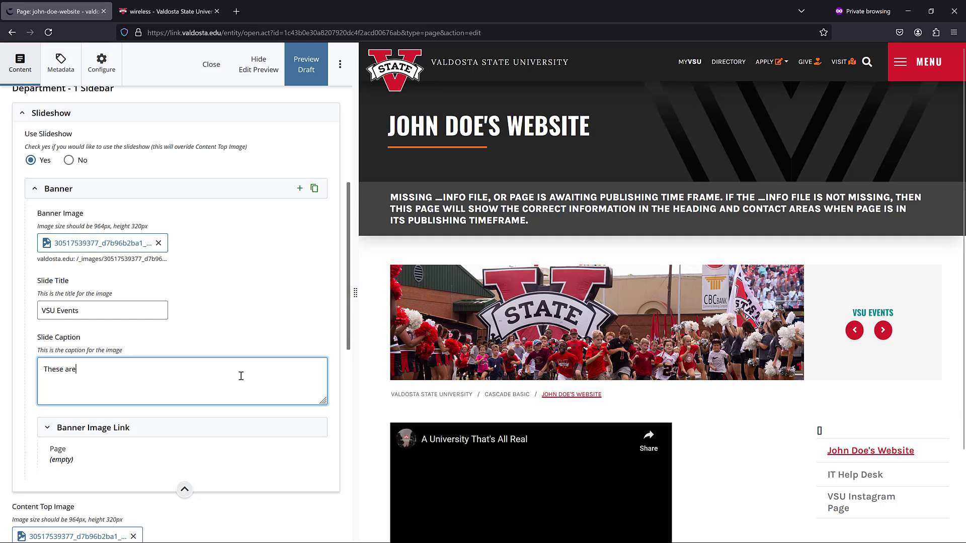
text( the Noveme)
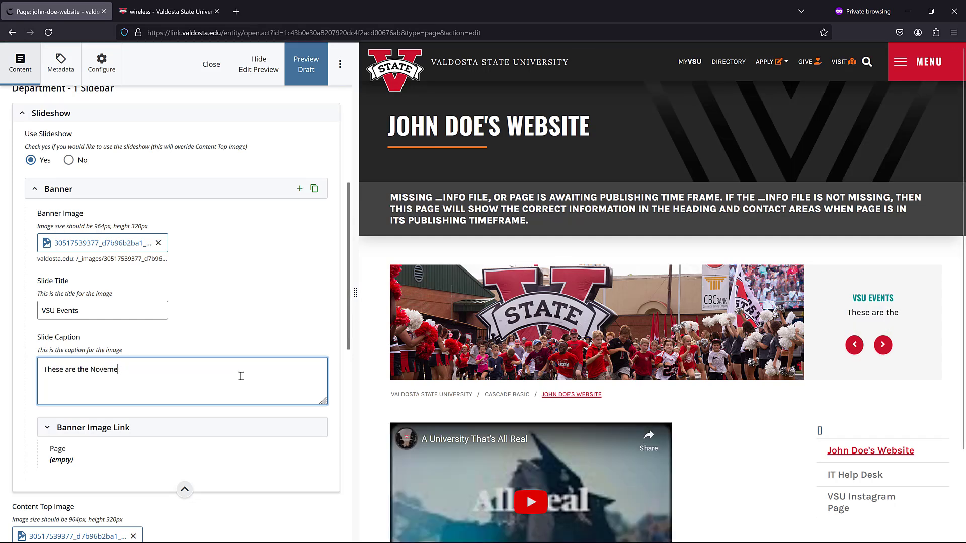
key(BackSpace)
text(ber event)
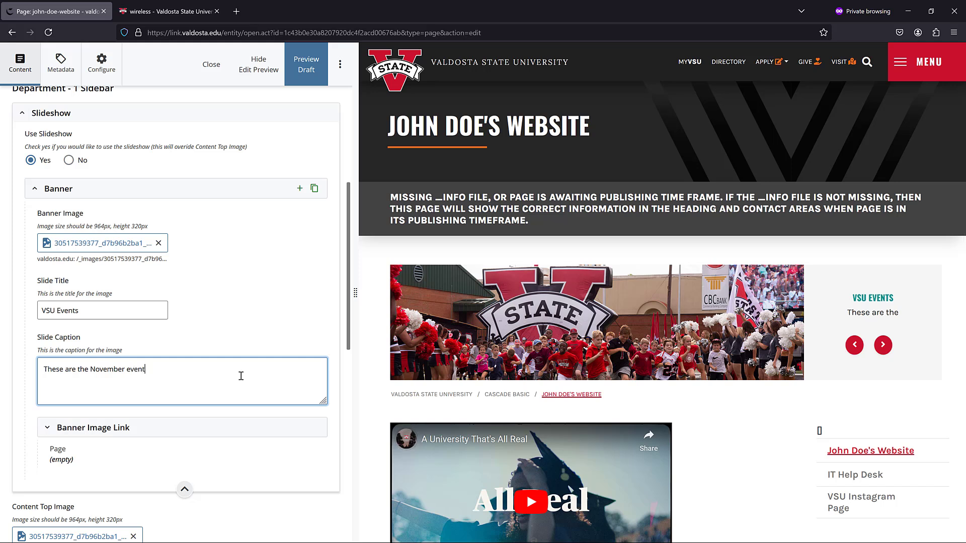
text(s.)
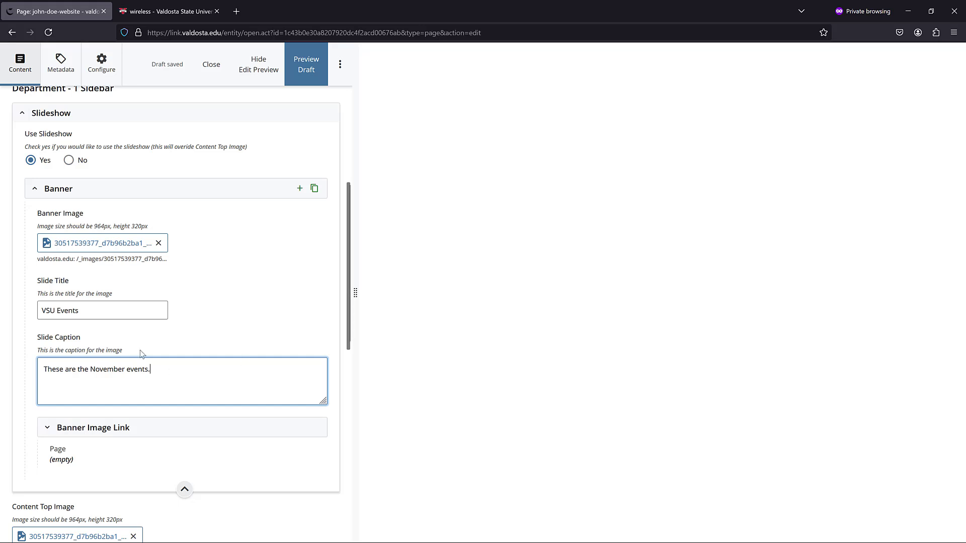
click(134, 312)
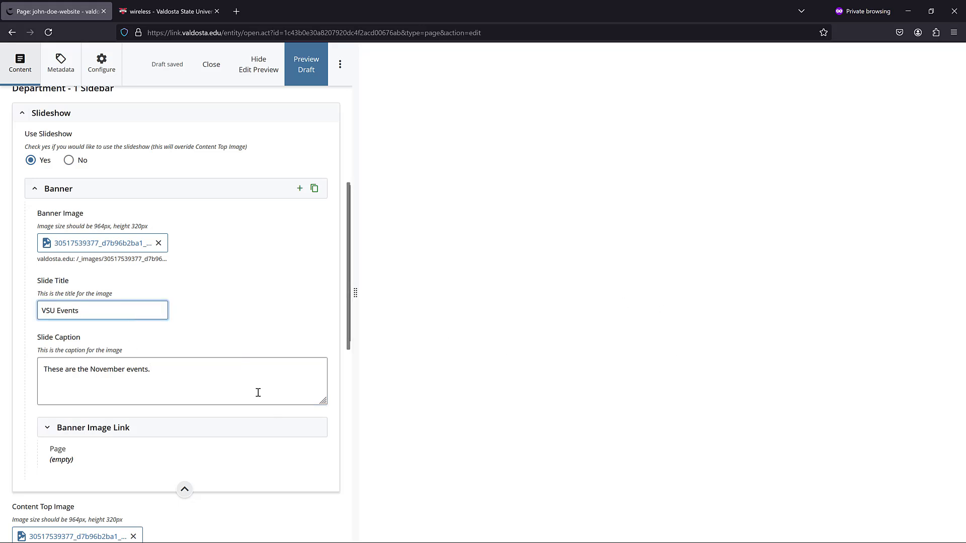
Expand the first banner's Banner Image Link settings and examine the page, file, system link and external link options.
scroll(216, 372, down, 1)
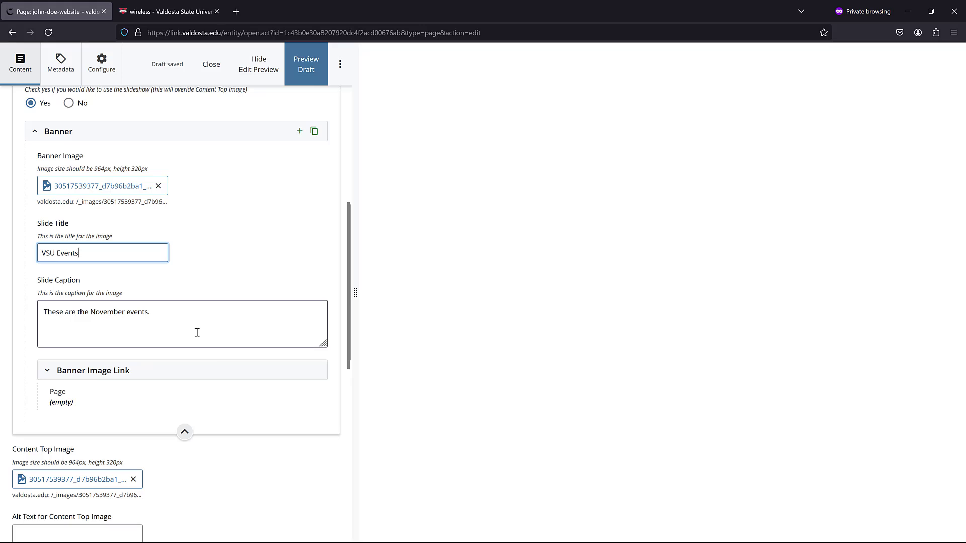
click(49, 372)
scroll(206, 327, down, 2)
scroll(215, 317, down, 2)
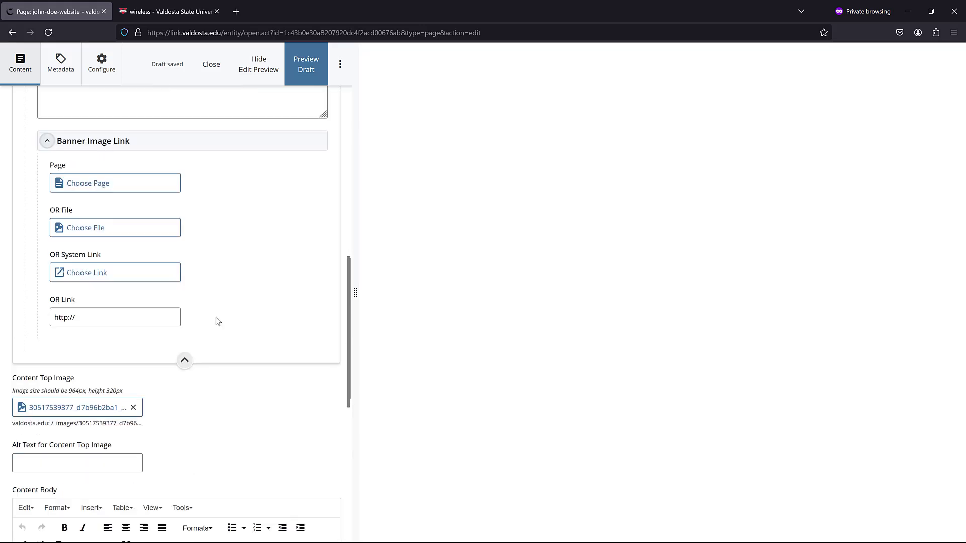
scroll(216, 317, up, 1)
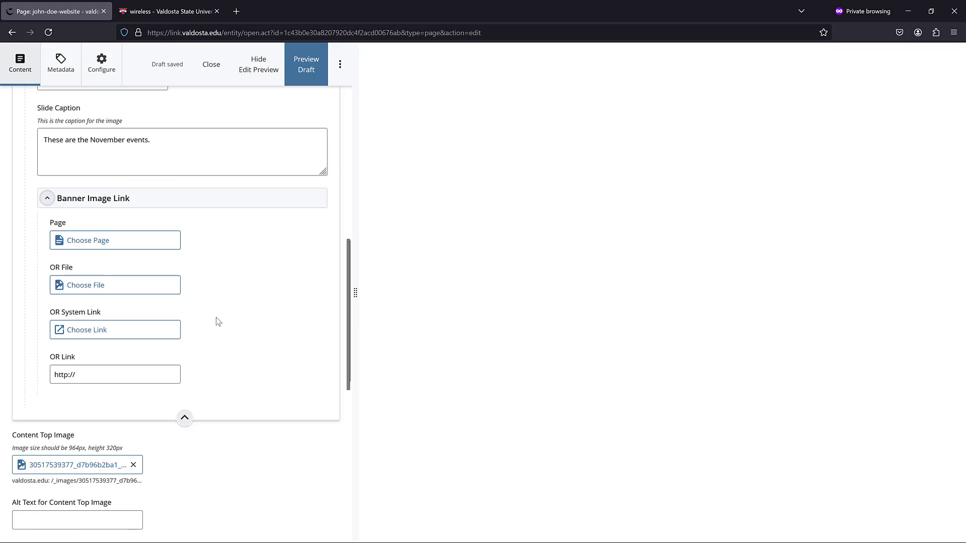
click(68, 377)
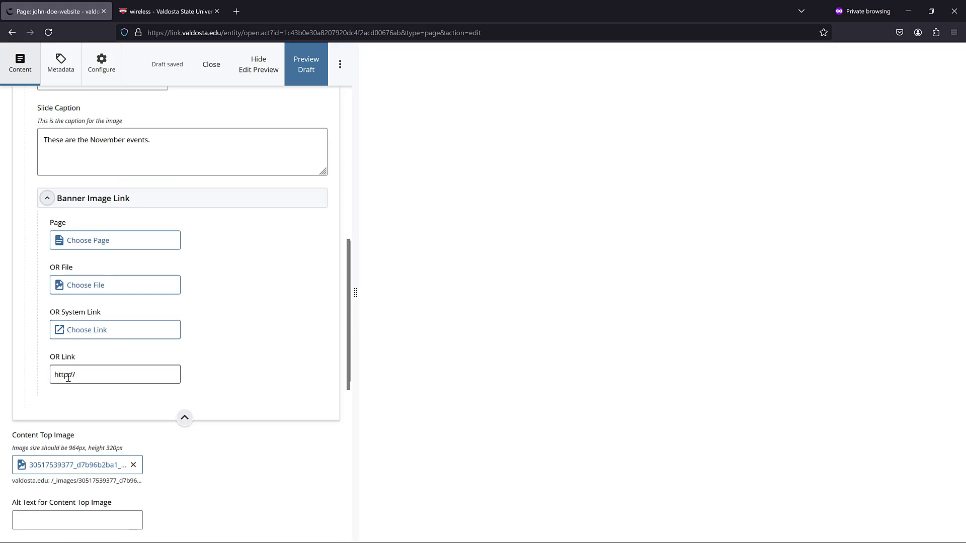
click(68, 377)
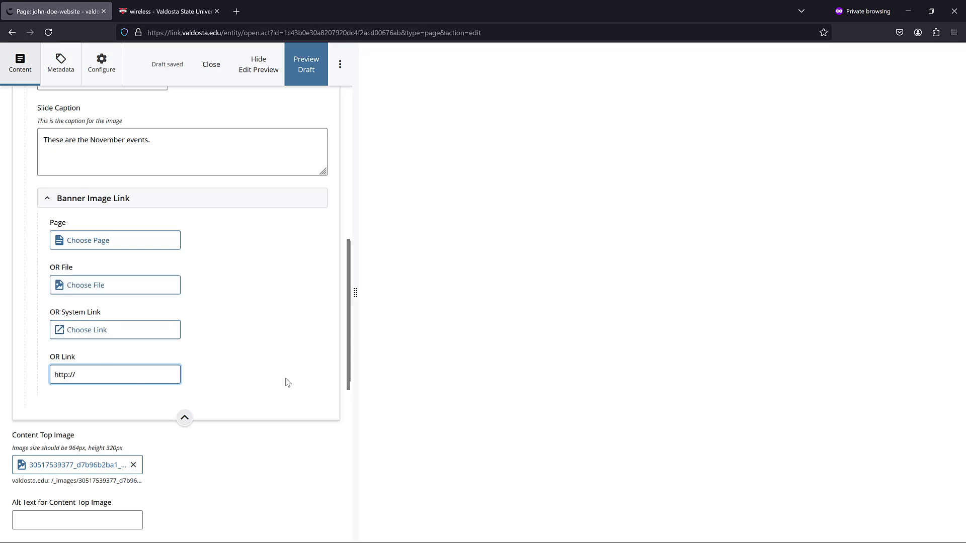
Link the first banner image to the john-doe-website page in the cascade-training/john_doe folder.
click(133, 246)
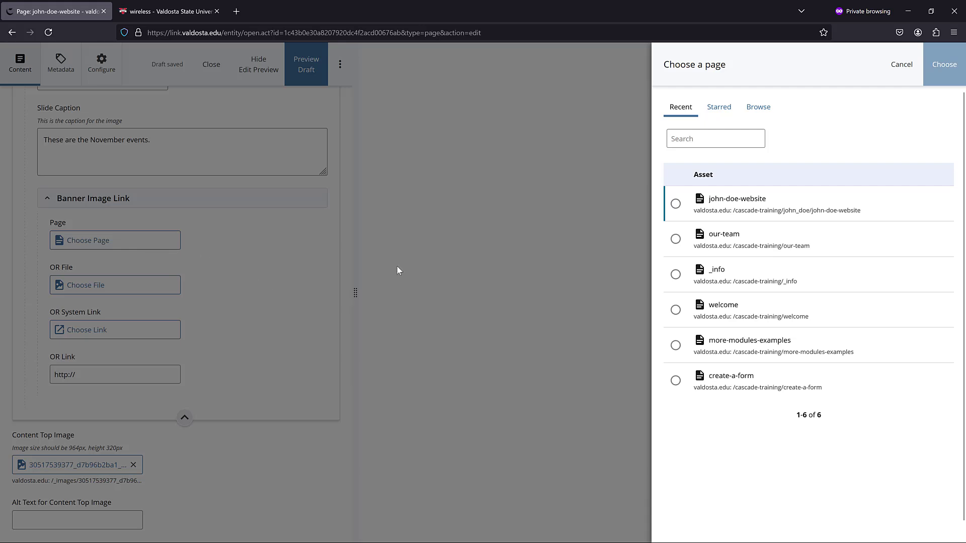
click(761, 109)
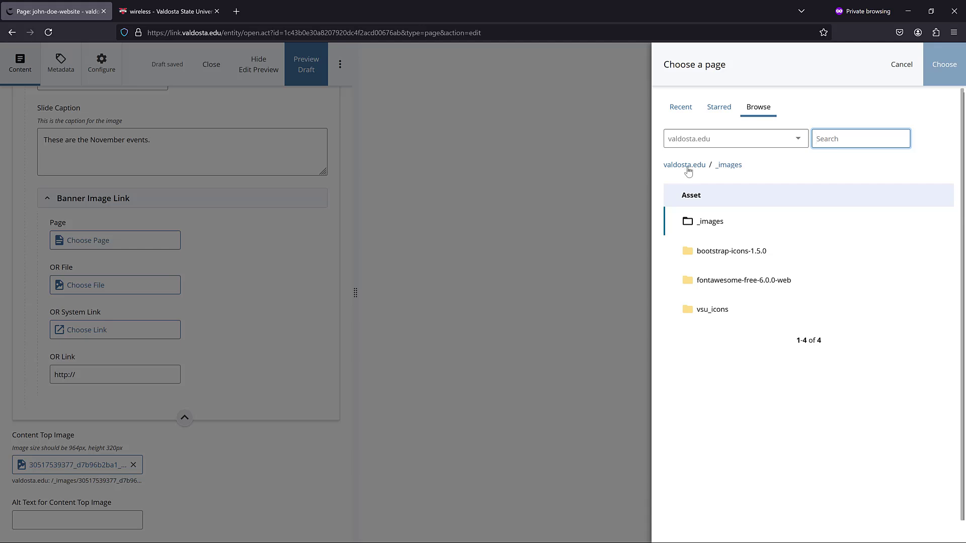
click(687, 166)
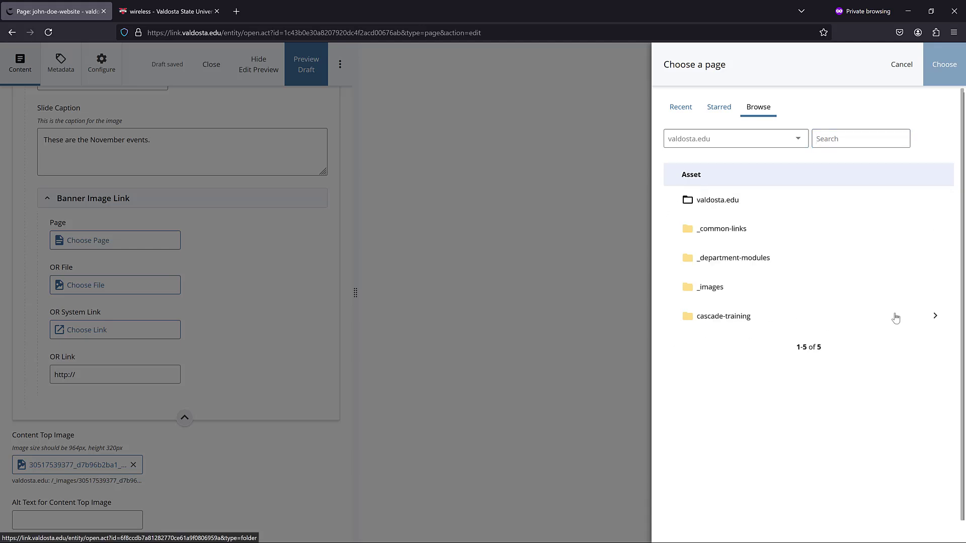
click(939, 318)
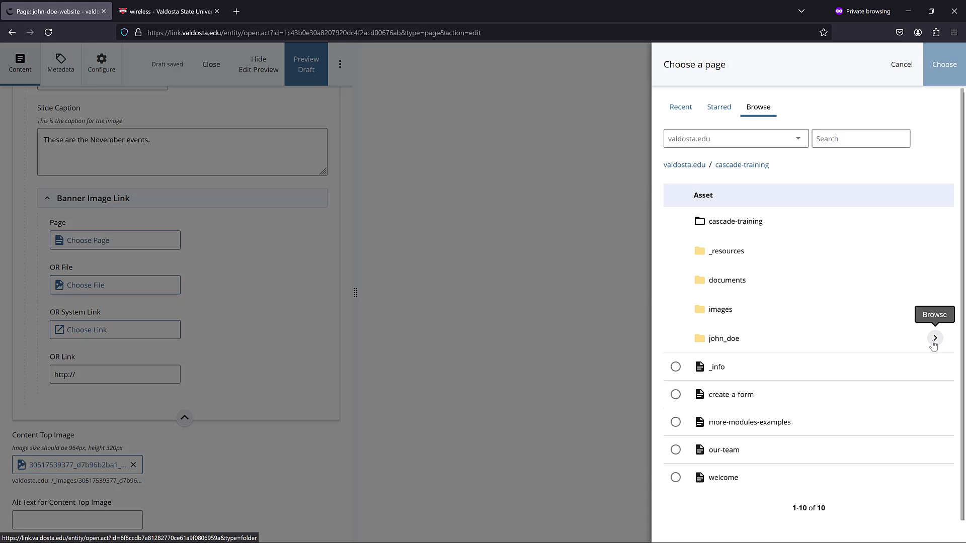
click(934, 341)
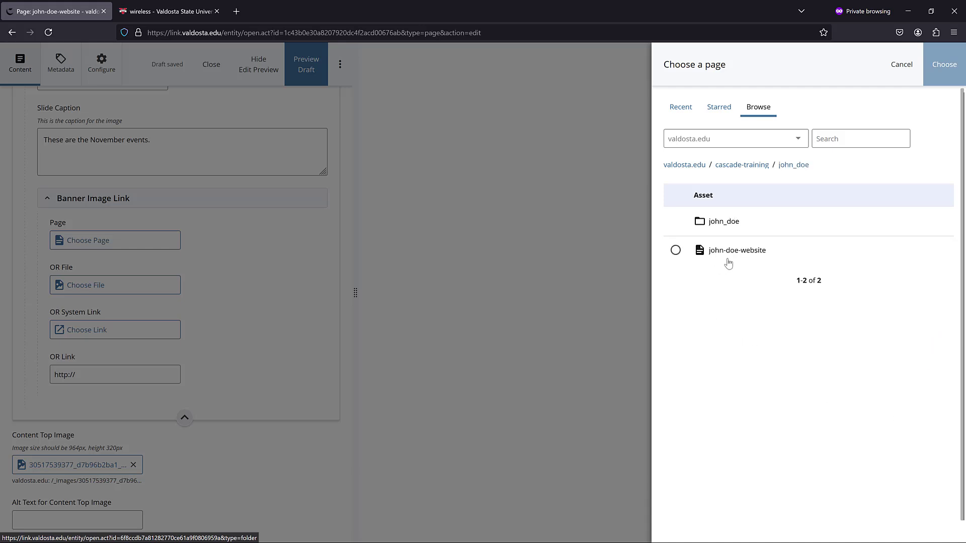
click(675, 250)
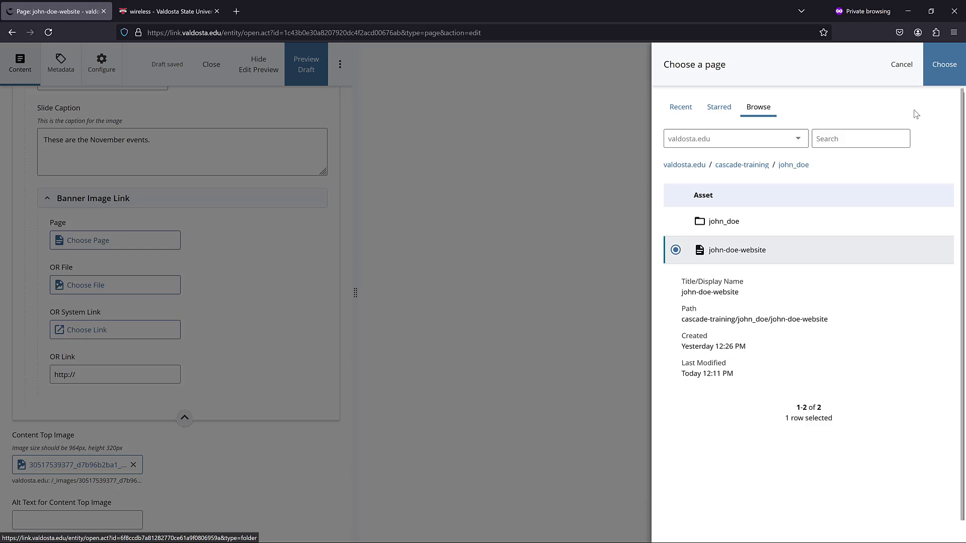
click(946, 66)
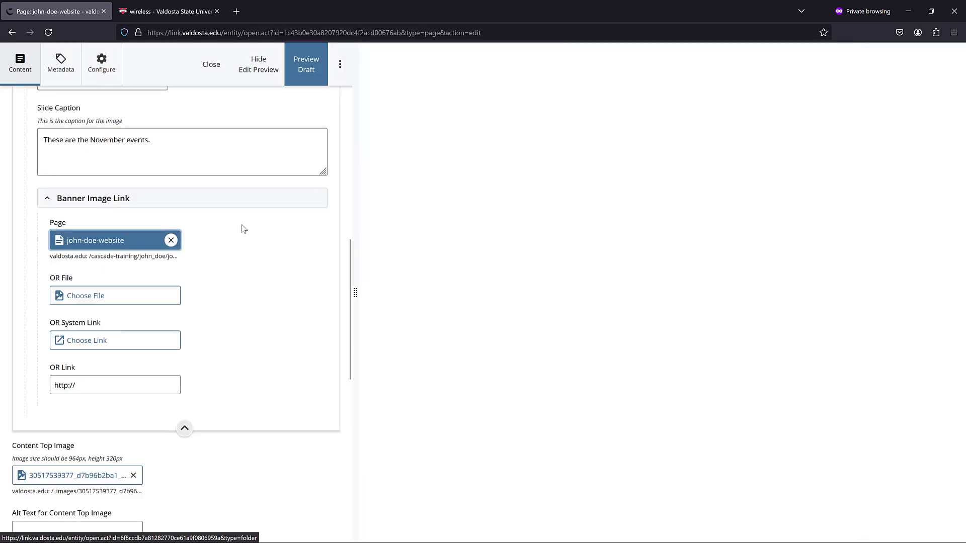
Review the first banner's image, title, caption and link settings against the page preview.
scroll(276, 263, up, 10)
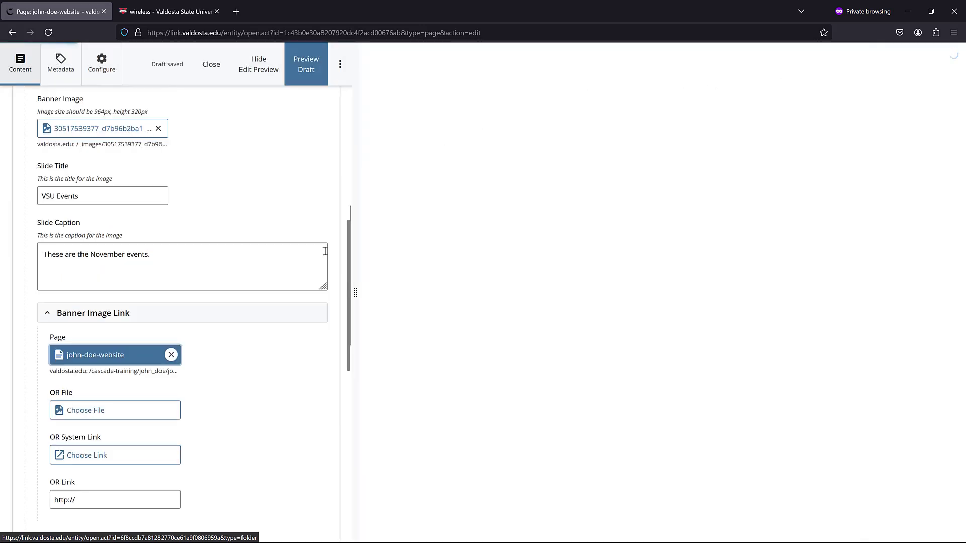
scroll(339, 204, up, 3)
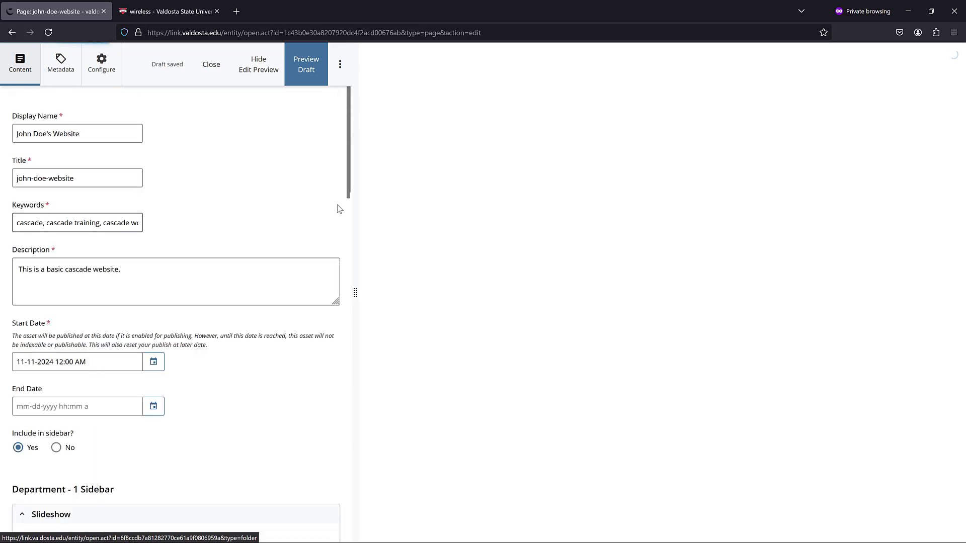
scroll(329, 237, down, 6)
scroll(330, 236, down, 3)
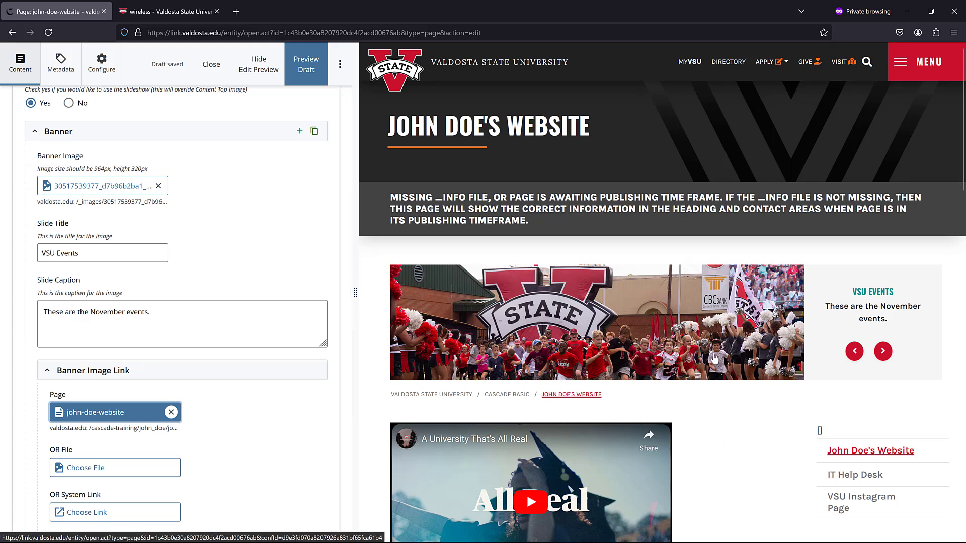
scroll(31, 306, down, 3)
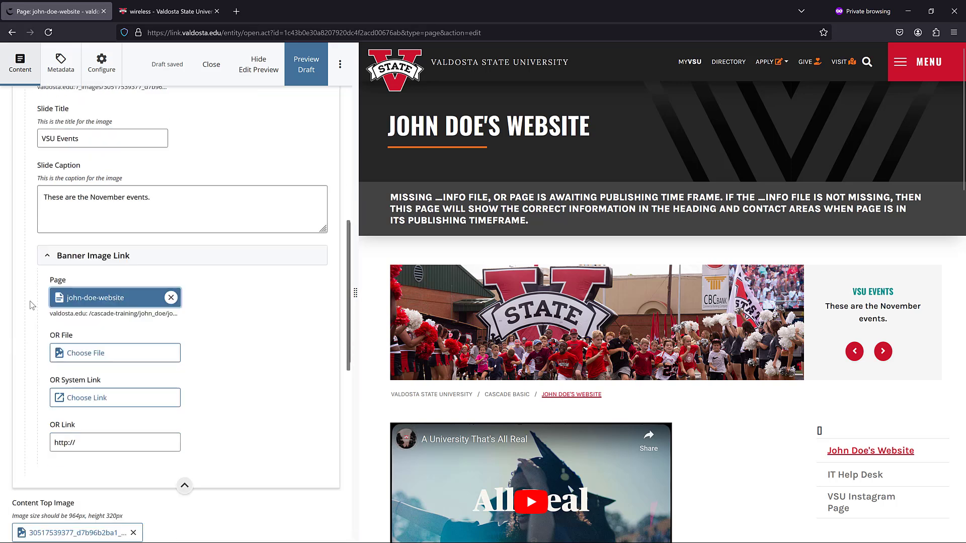
scroll(31, 305, down, 1)
scroll(31, 304, up, 3)
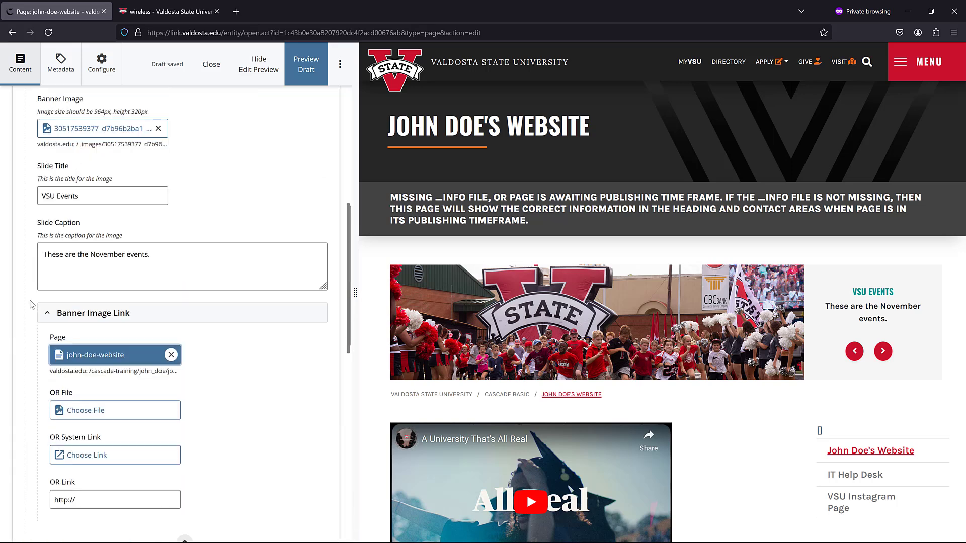
scroll(31, 305, up, 1)
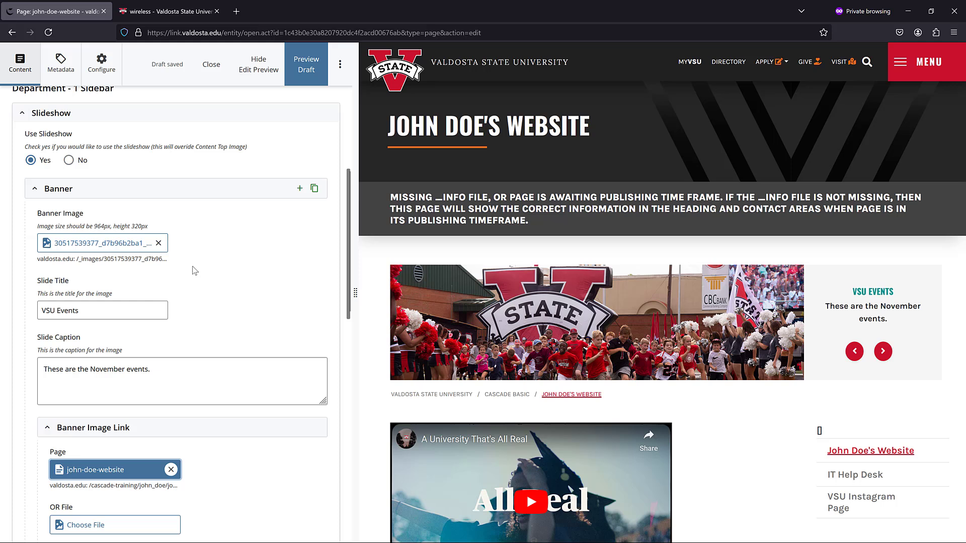
Add a second banner to the slideshow and bring up its empty settings.
click(300, 190)
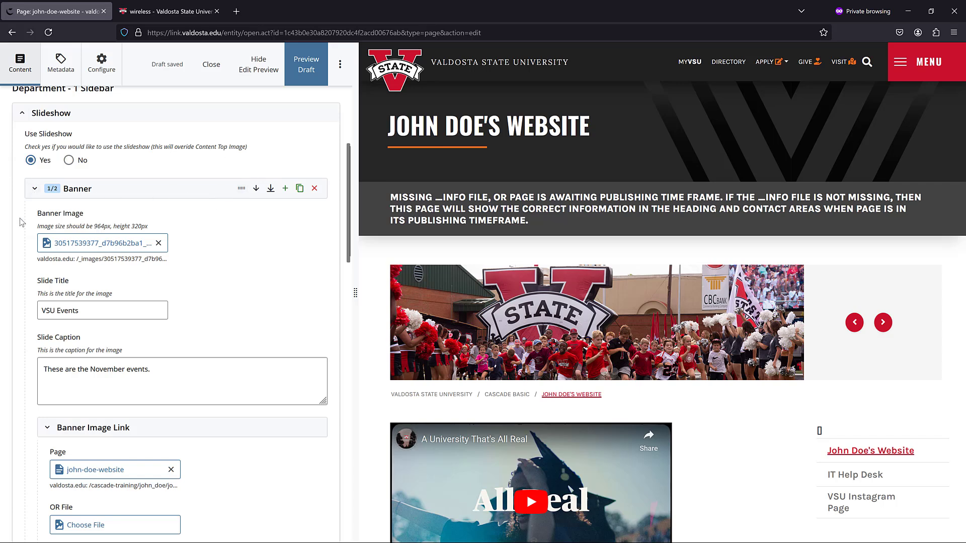
scroll(20, 222, down, 9)
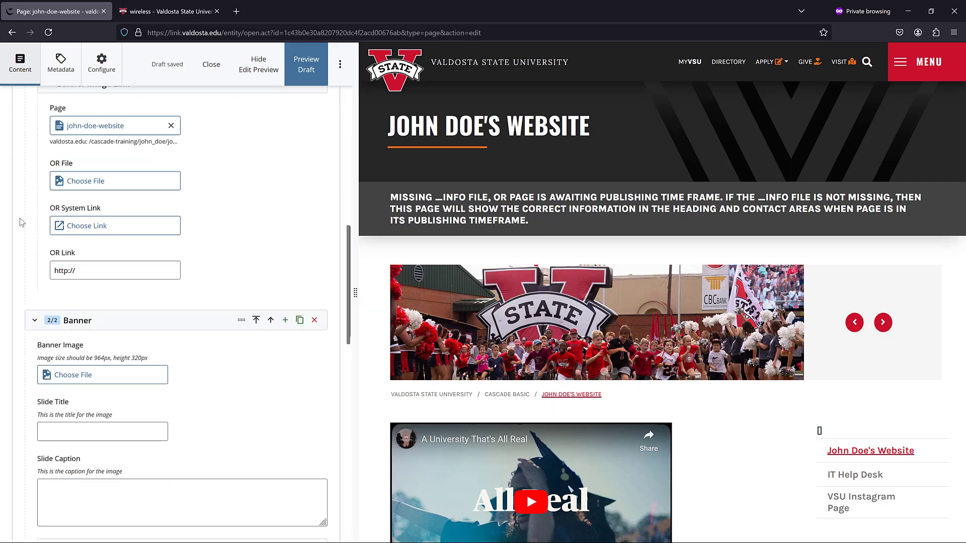
scroll(21, 222, down, 1)
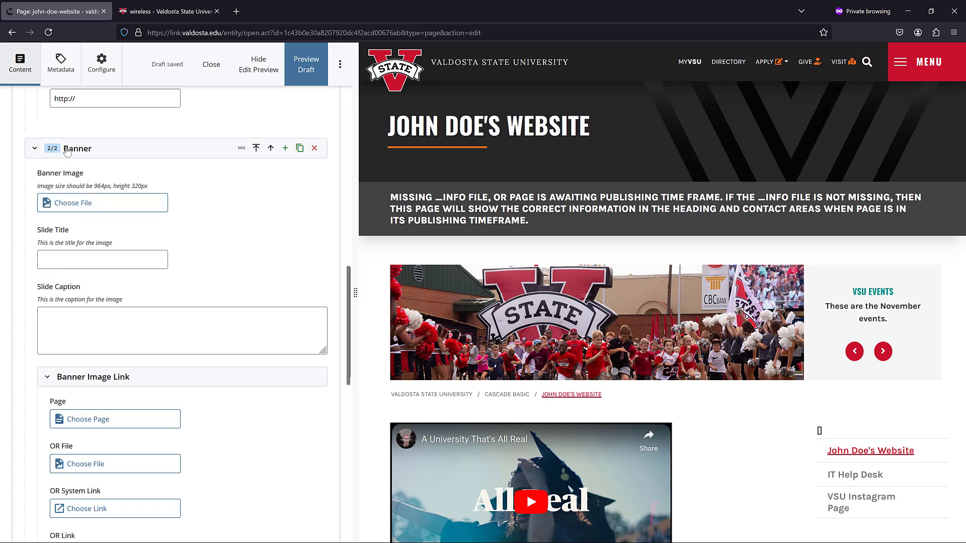
Set the second banner's image to red-footer.png from the site's _images folder.
click(76, 203)
click(759, 107)
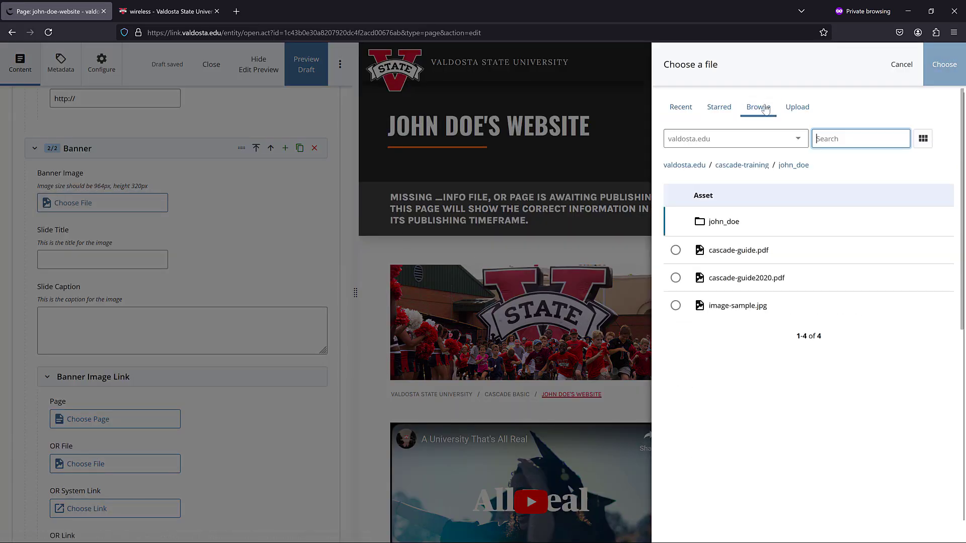
click(672, 166)
click(840, 291)
click(923, 138)
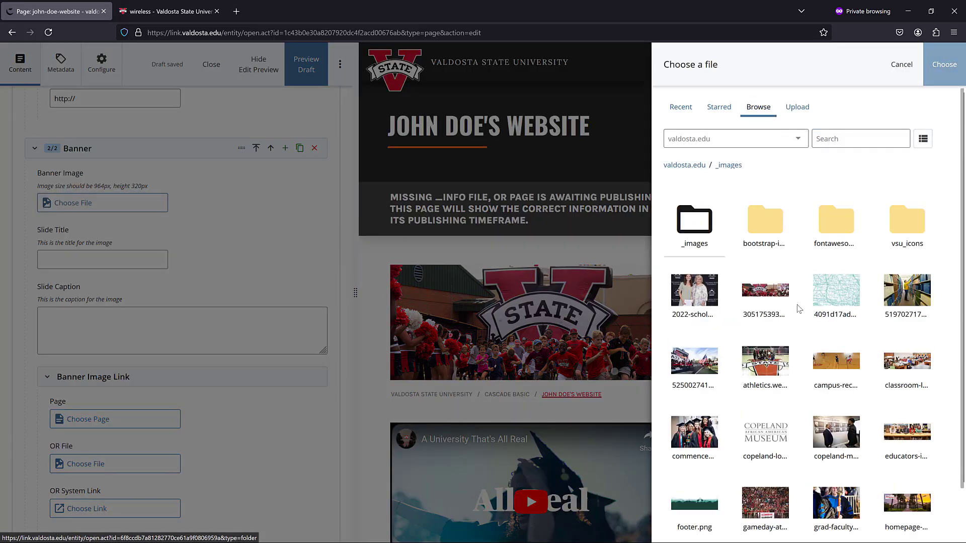
scroll(795, 335, down, 2)
click(787, 512)
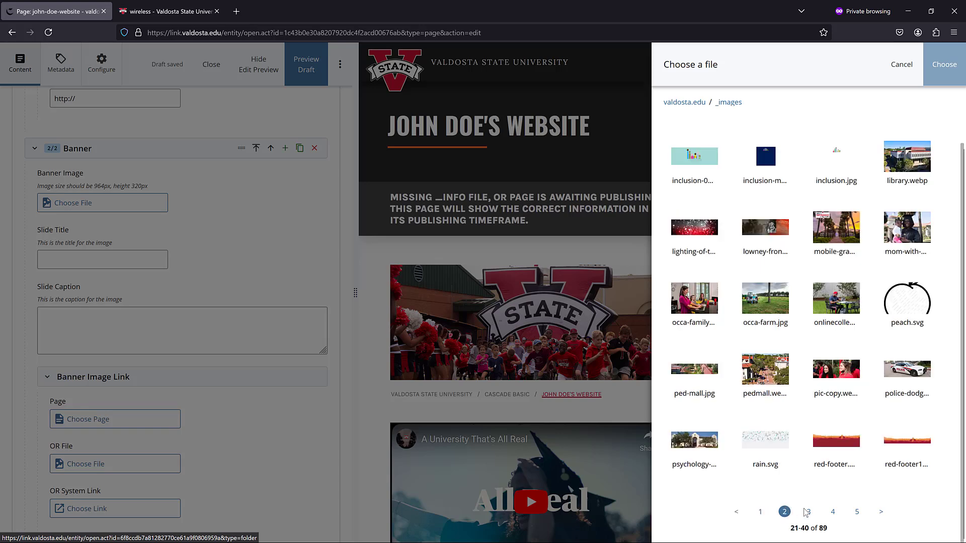
click(845, 448)
click(944, 64)
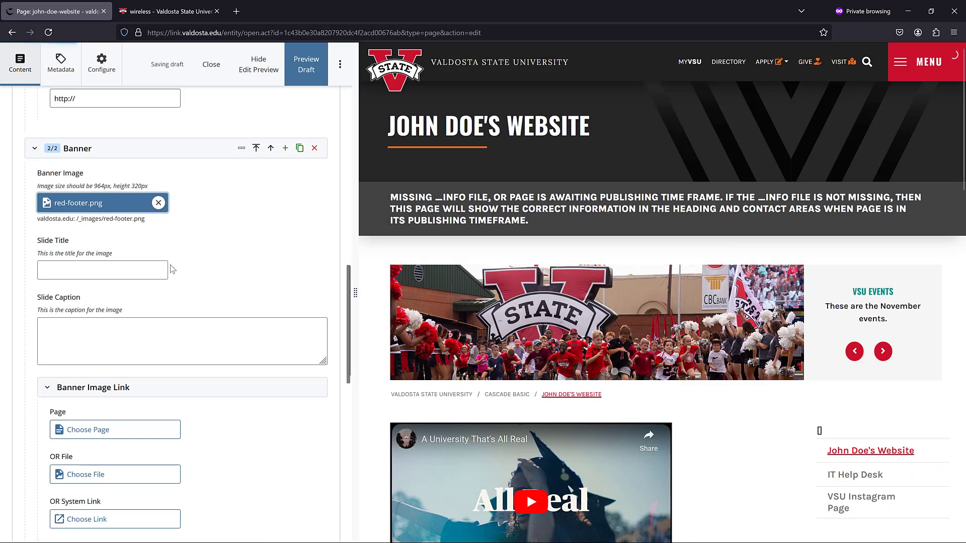
Give the second banner the title "Apply to VSU" and the caption "Apply to VSU this upcoming semester.", checking the slides in the preview.
click(104, 272)
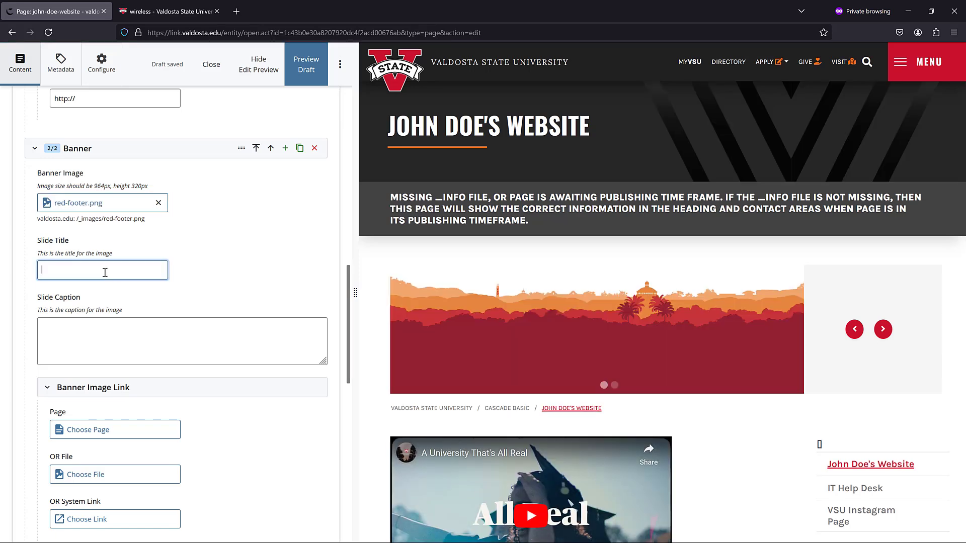
text(Apply to VSU)
key(Tab)
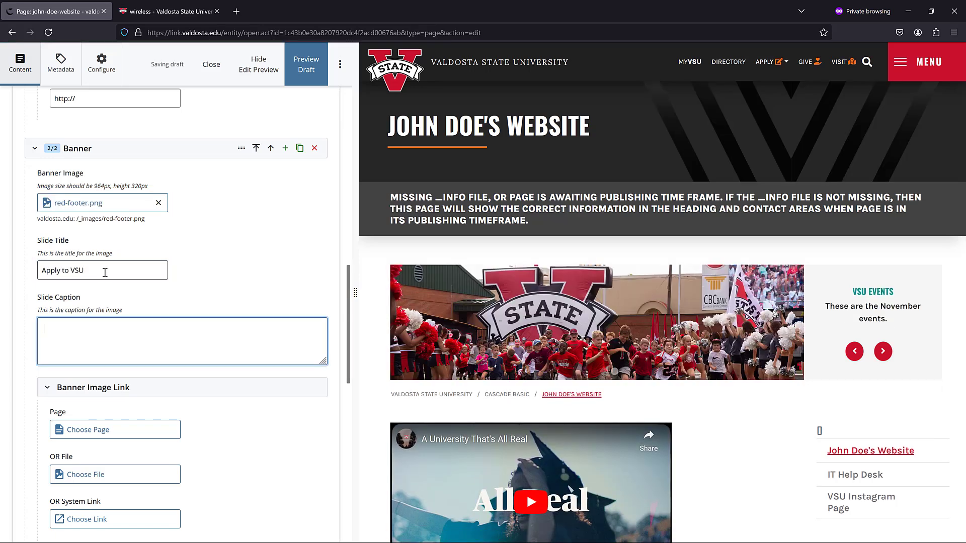
text(App)
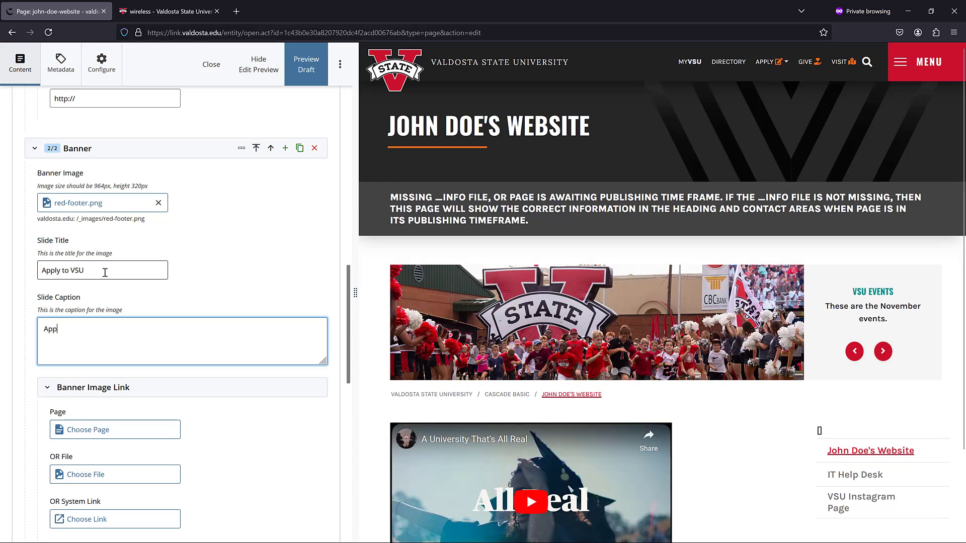
text(ly to VSU this )
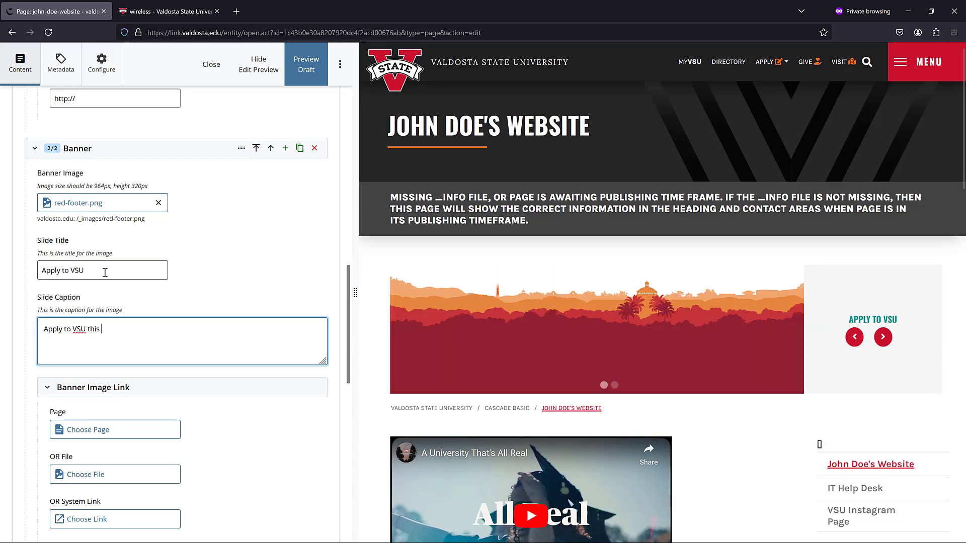
text(upcoming sem)
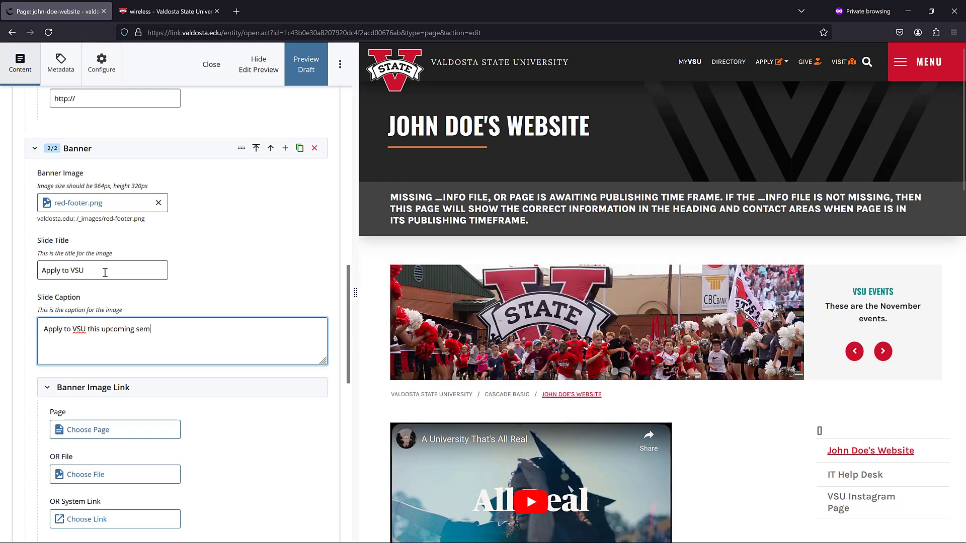
text(ester.)
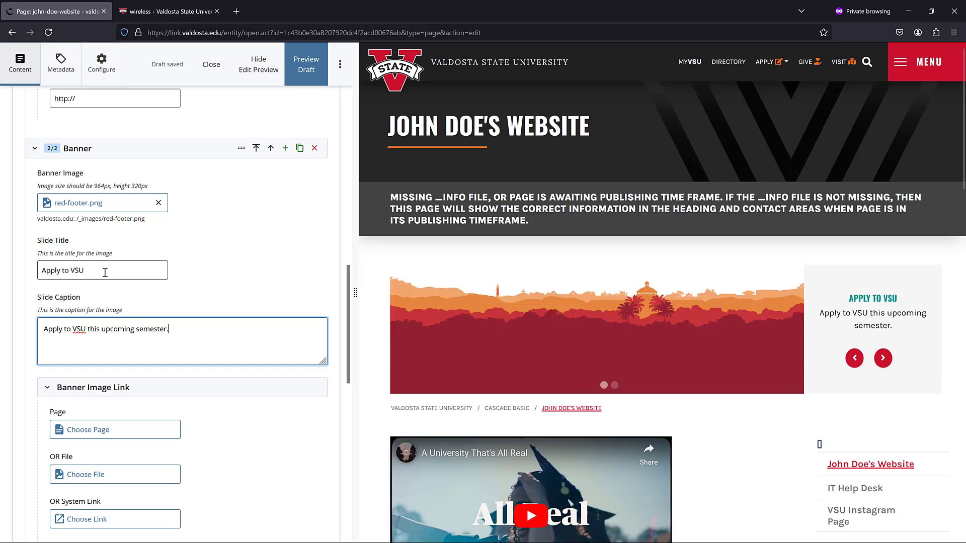
click(615, 385)
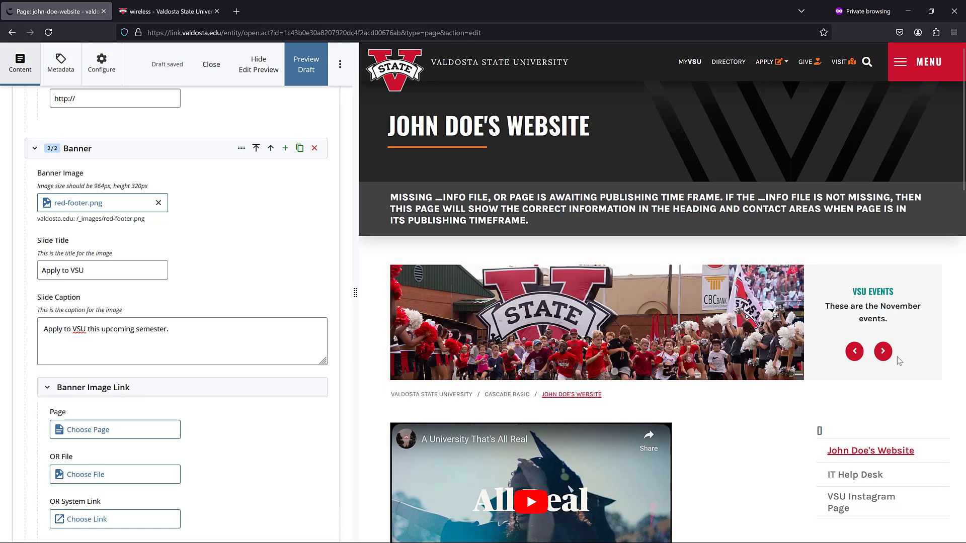
Link the second banner's image to the file cascade-guide2020.pdf in the cascade-training/john_doe folder.
scroll(37, 299, down, 3)
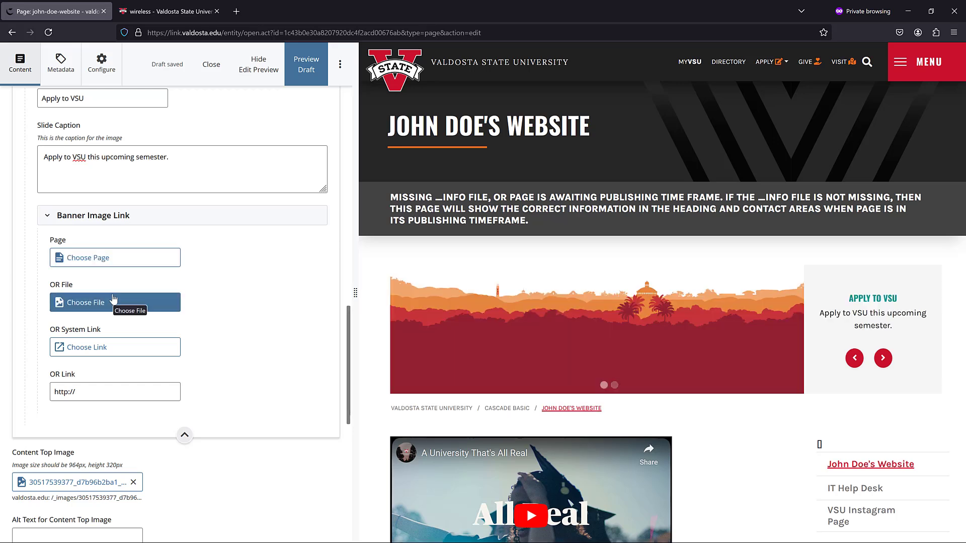
click(146, 310)
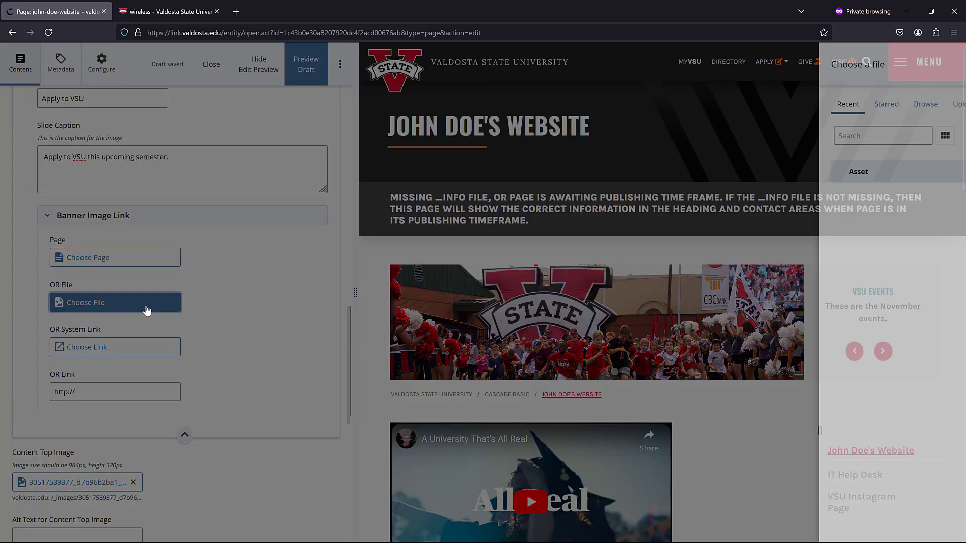
scroll(775, 196, up, 1)
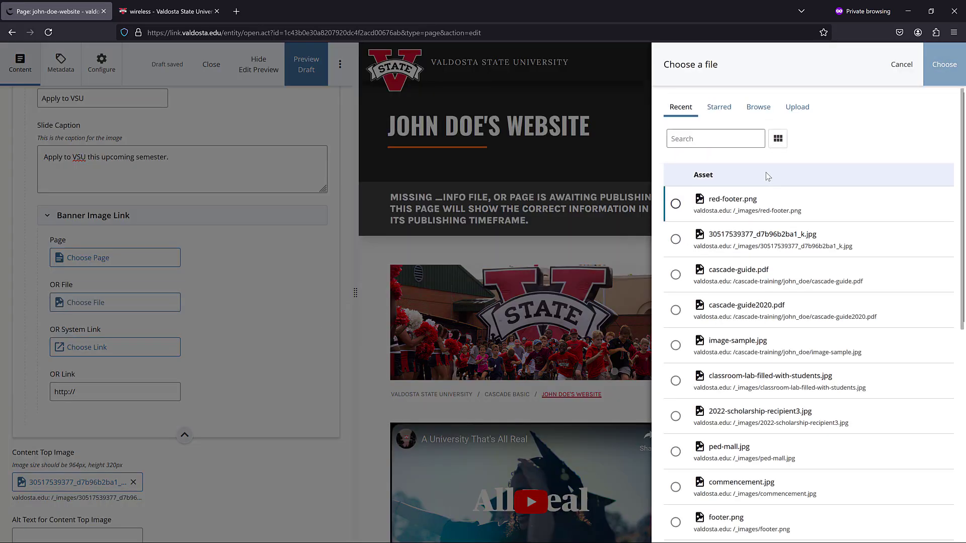
click(764, 115)
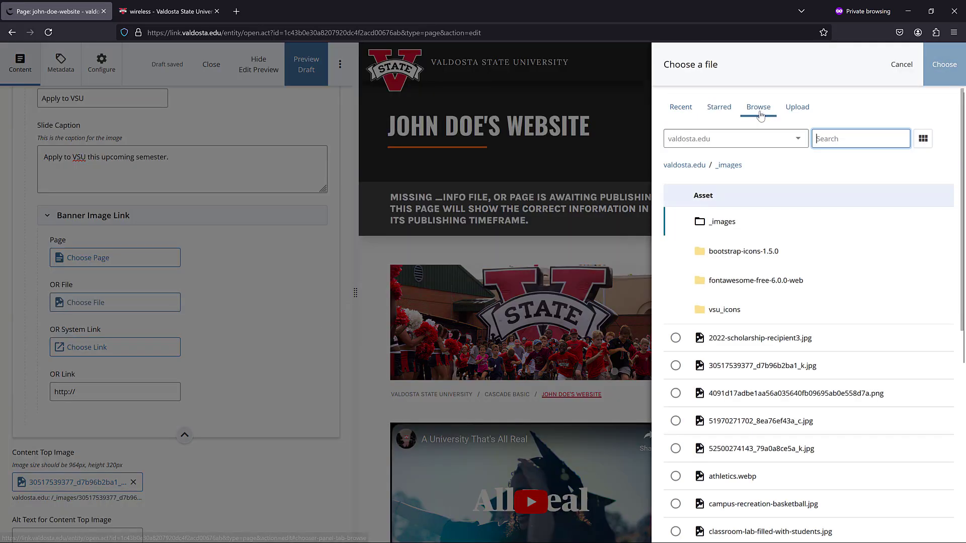
click(684, 165)
click(934, 315)
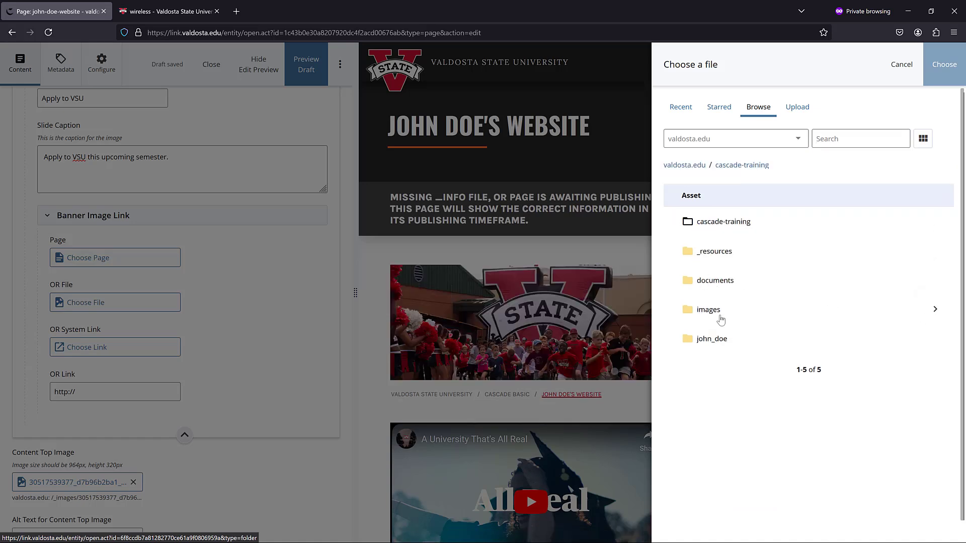
click(934, 339)
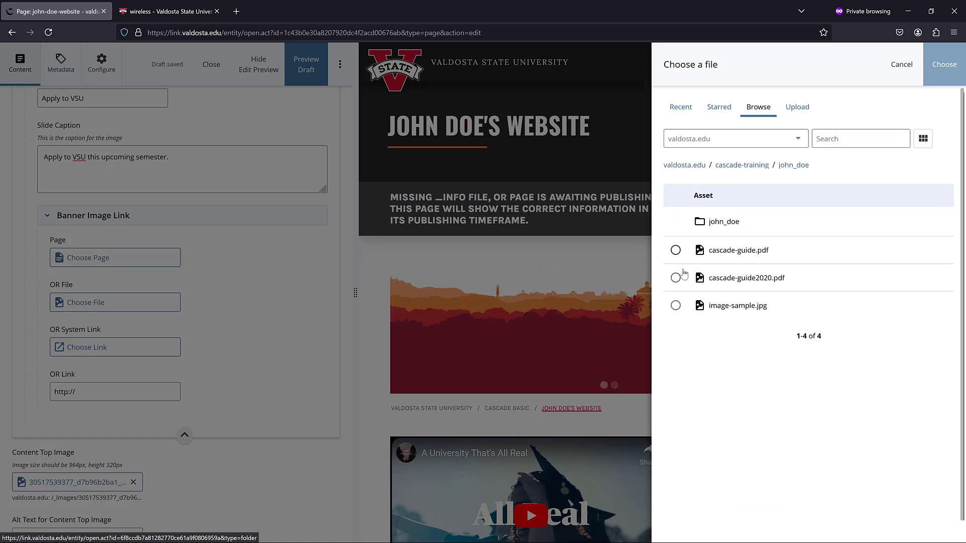
click(676, 279)
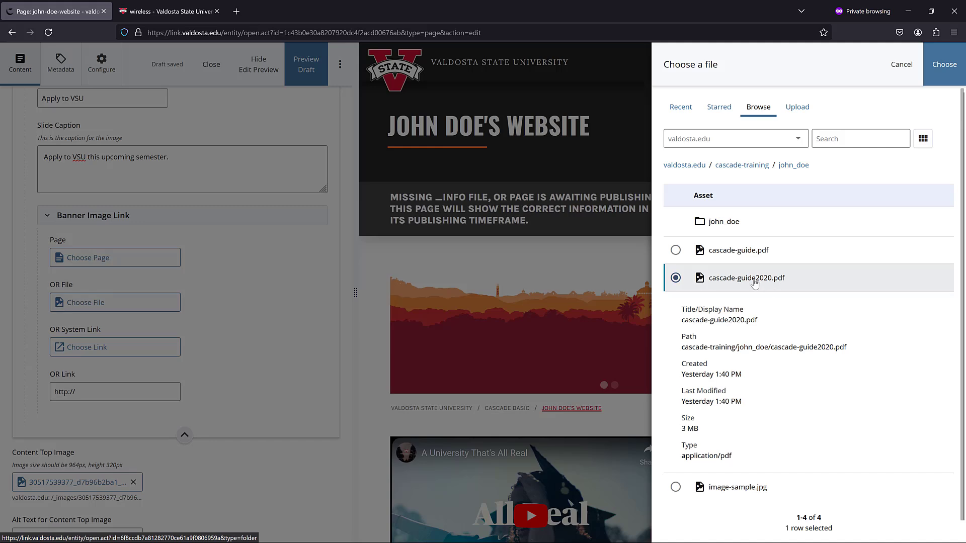
click(945, 66)
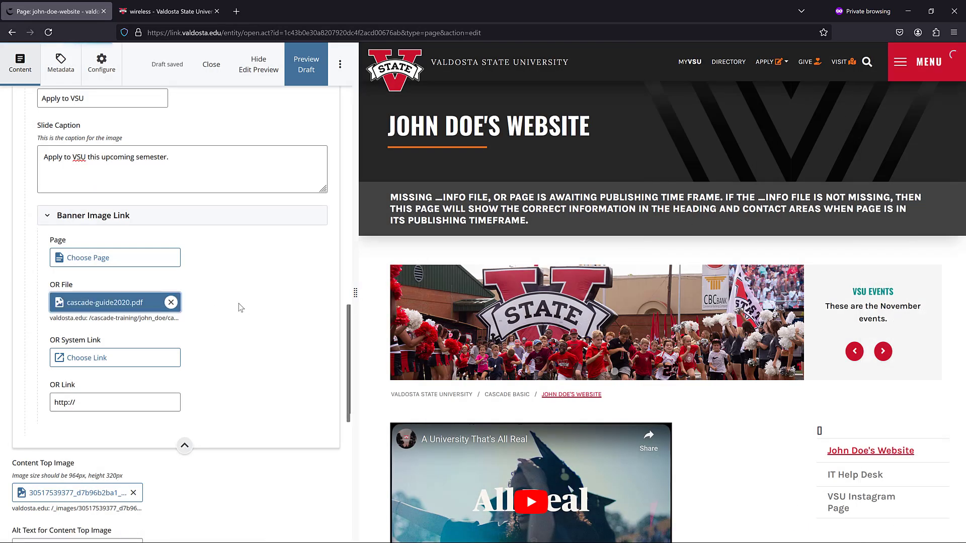
click(884, 349)
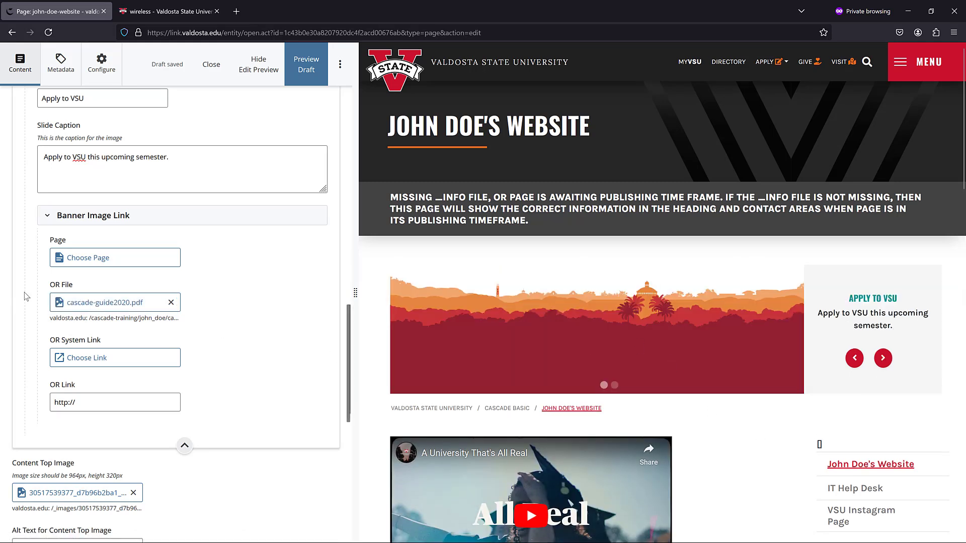
Add a third banner to the slideshow after the "Apply to VSU" banner and bring up its empty settings.
scroll(29, 283, up, 10)
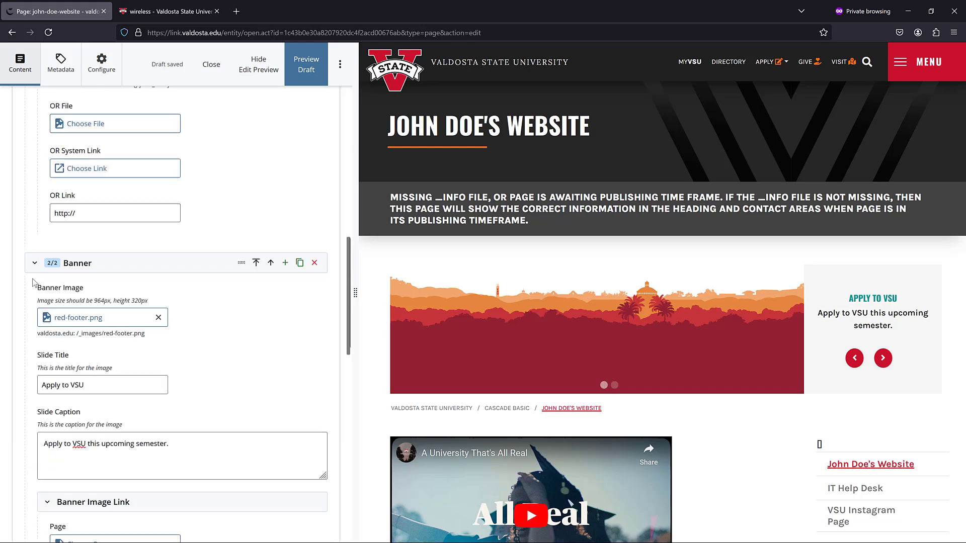
scroll(34, 280, down, 8)
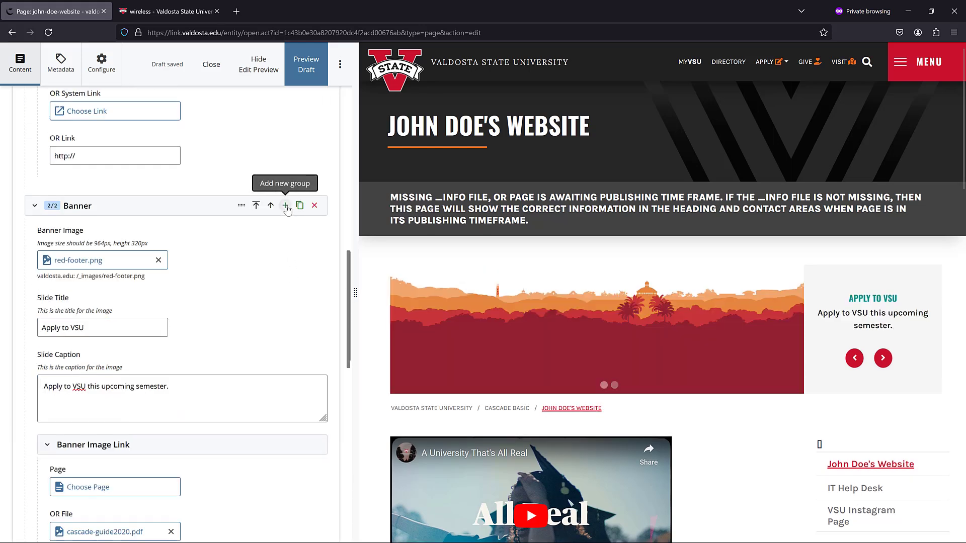
click(285, 205)
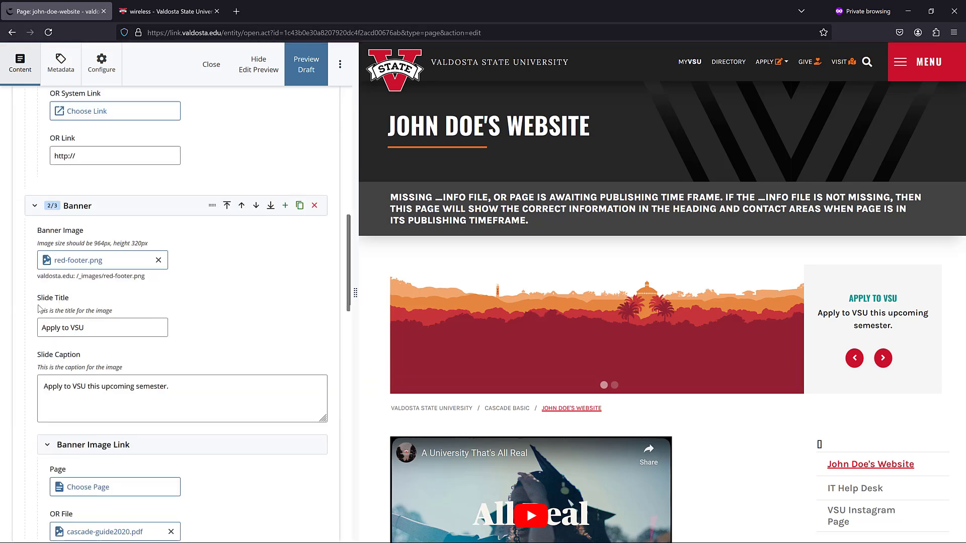
scroll(38, 308, down, 10)
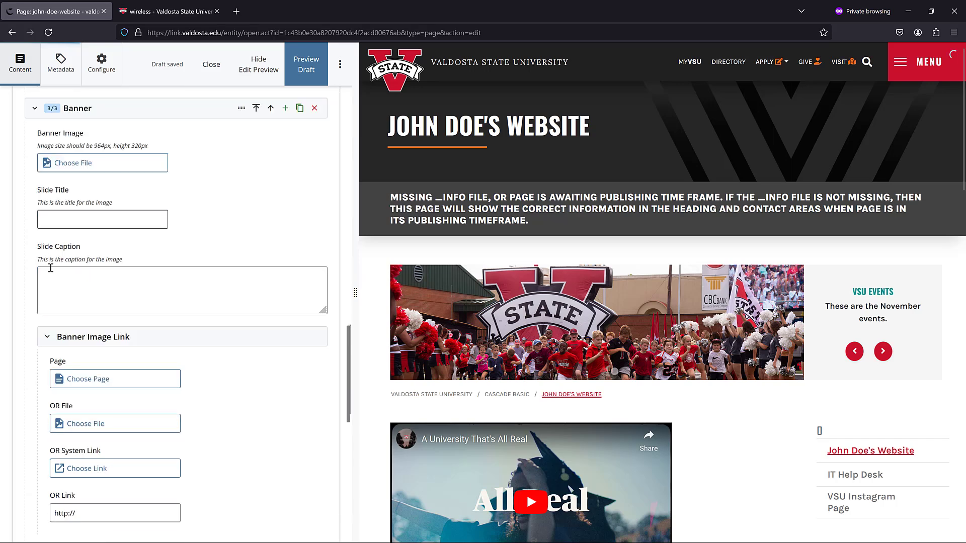
Set the third banner's image to copeland-museum.webp from the site's _images folder.
click(101, 163)
click(758, 107)
click(676, 174)
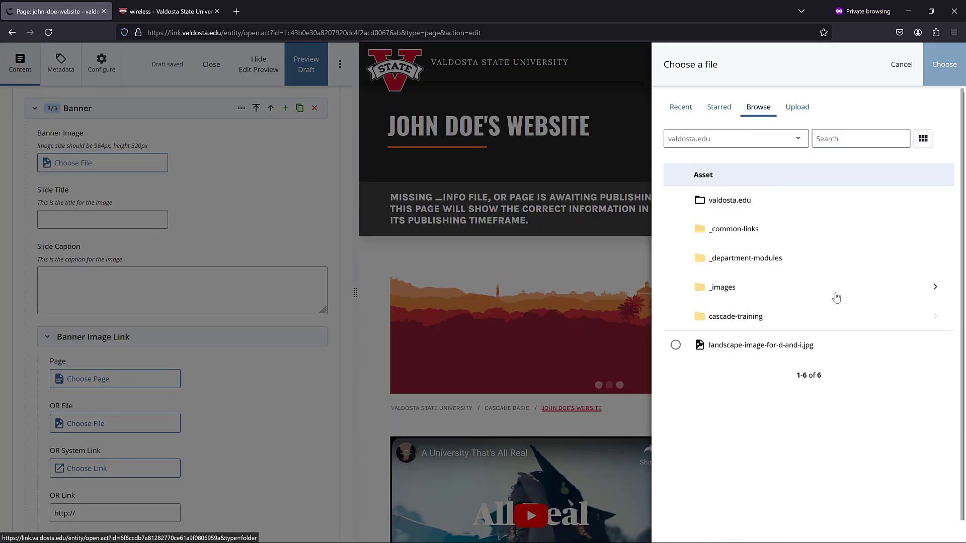
click(935, 287)
click(923, 138)
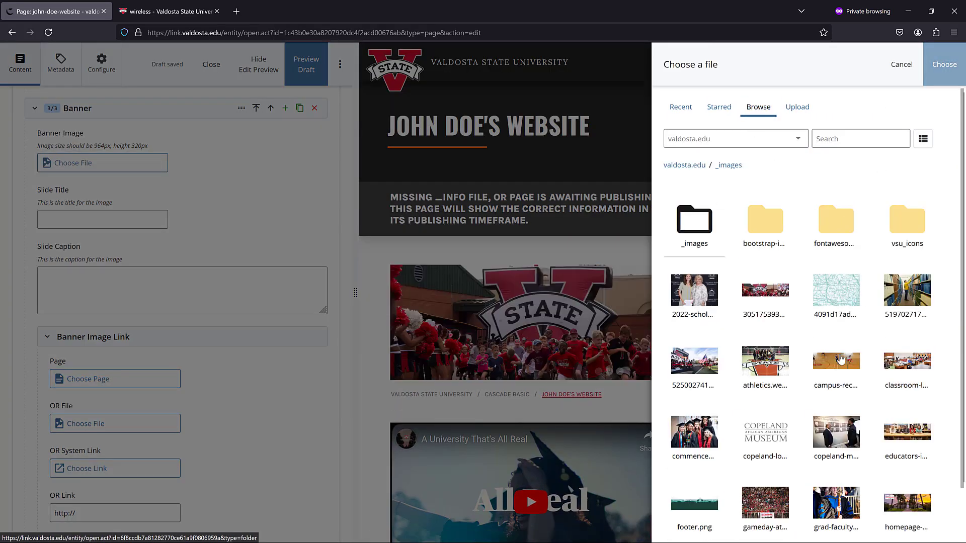
click(836, 432)
click(945, 64)
Give the third banner the title "Visit the Copeland Museum" and the caption "Take a tour of the Copeland Museum this coming week.".
click(117, 230)
text(Vi)
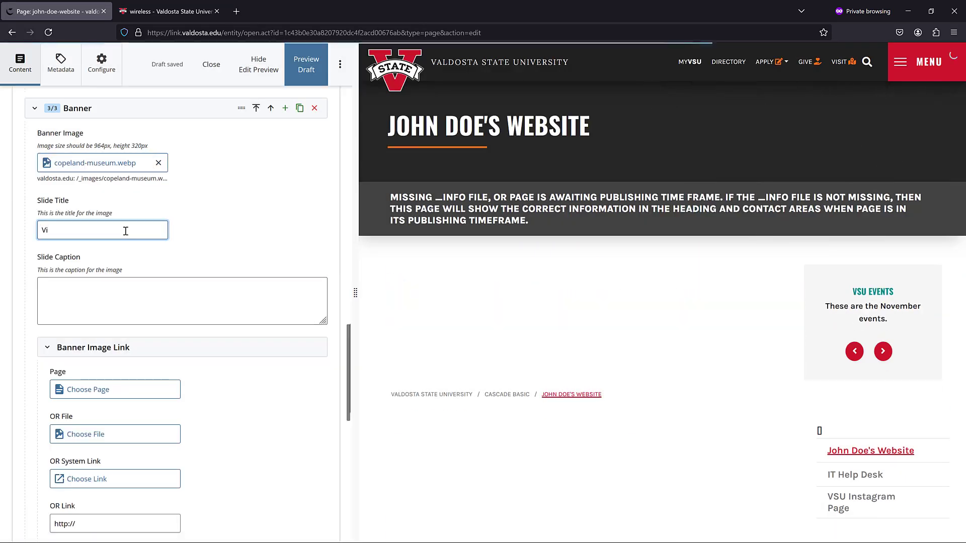
text(sit the Copeland Mu)
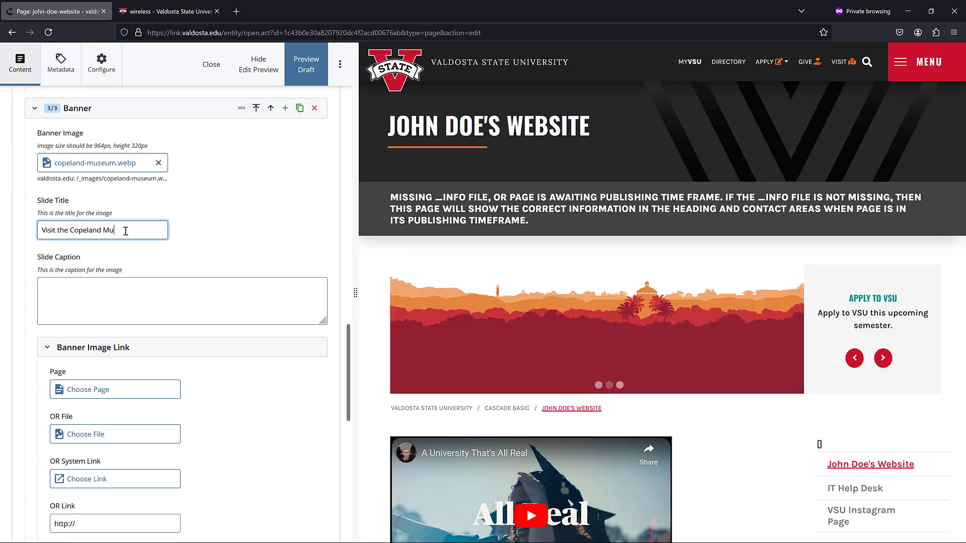
text(seum)
key(Tab)
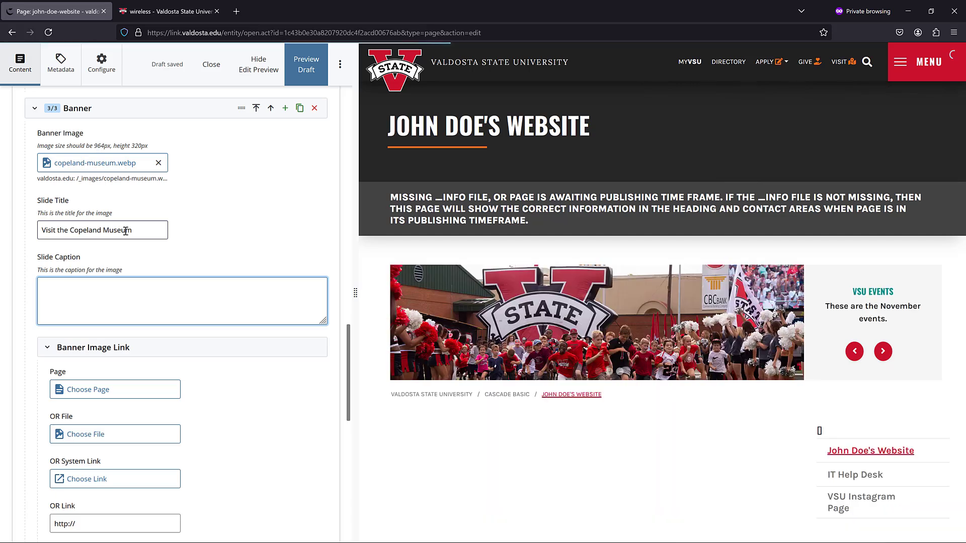
text(Take a tour of the copeland M)
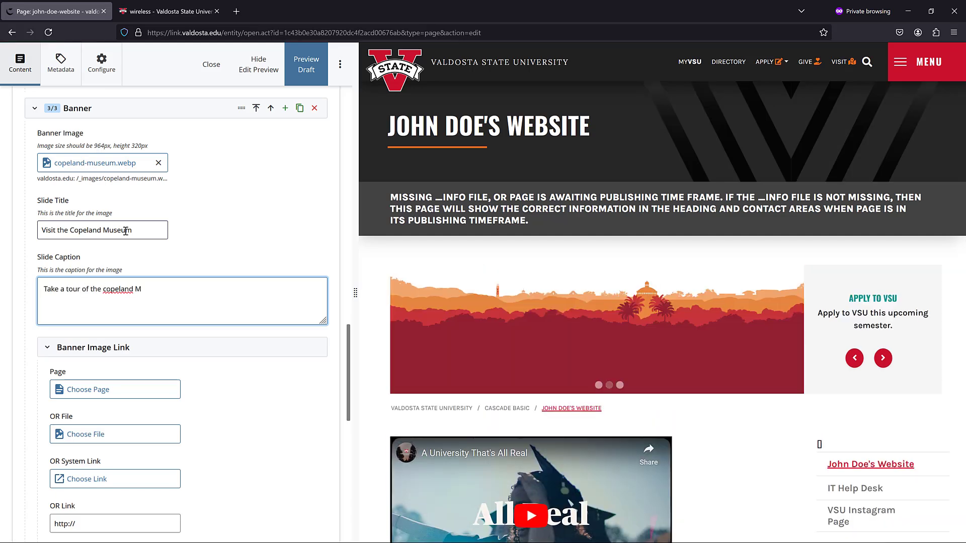
text(useum this coming week.)
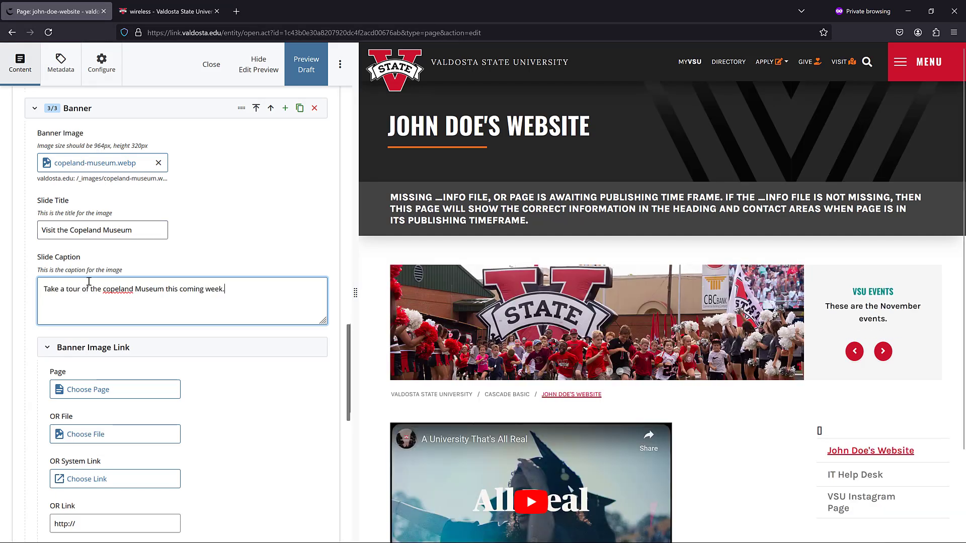
scroll(42, 223, down, 3)
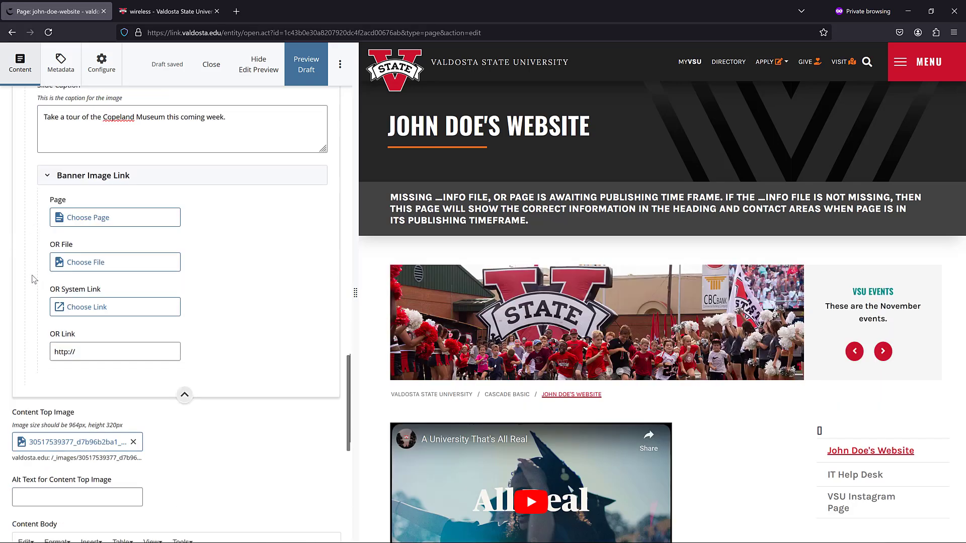
click(64, 351)
drag(64, 351, 49, 351)
click(83, 349)
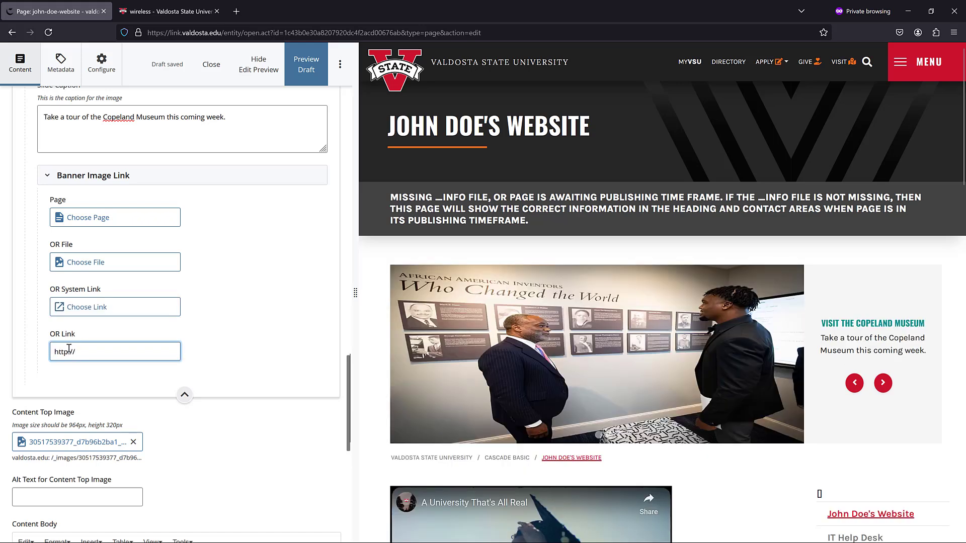
text(s://)
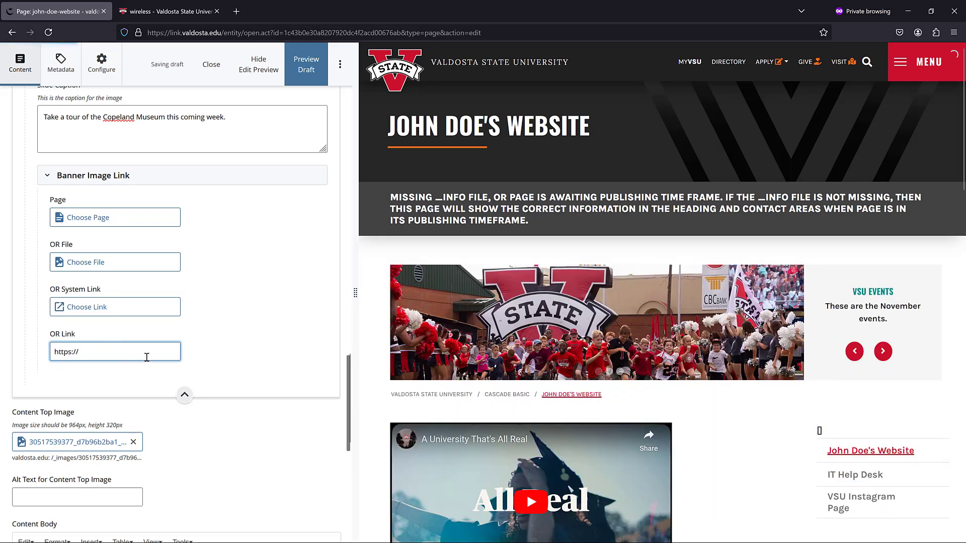
text(www.valdosta.edu)
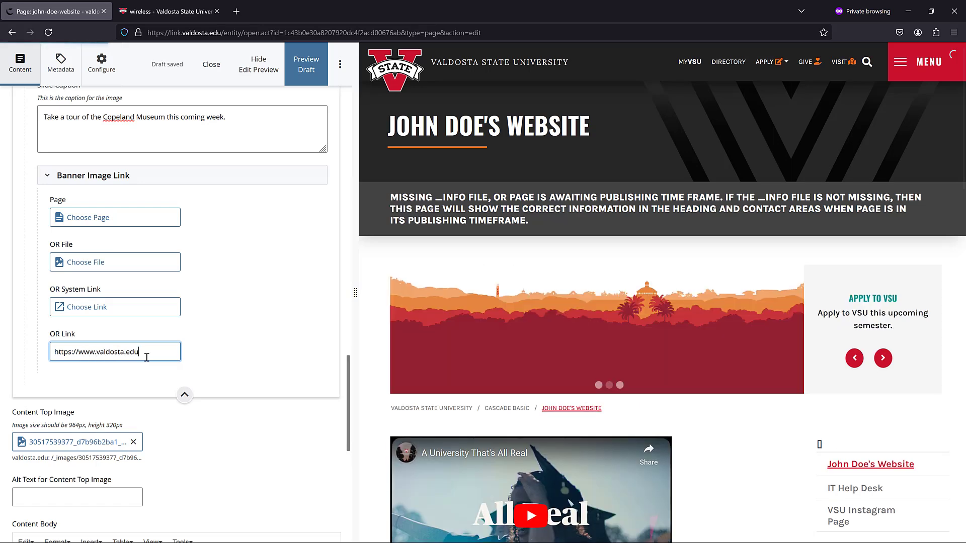
Page through the slideshow preview to check the three banners.
click(883, 356)
click(883, 357)
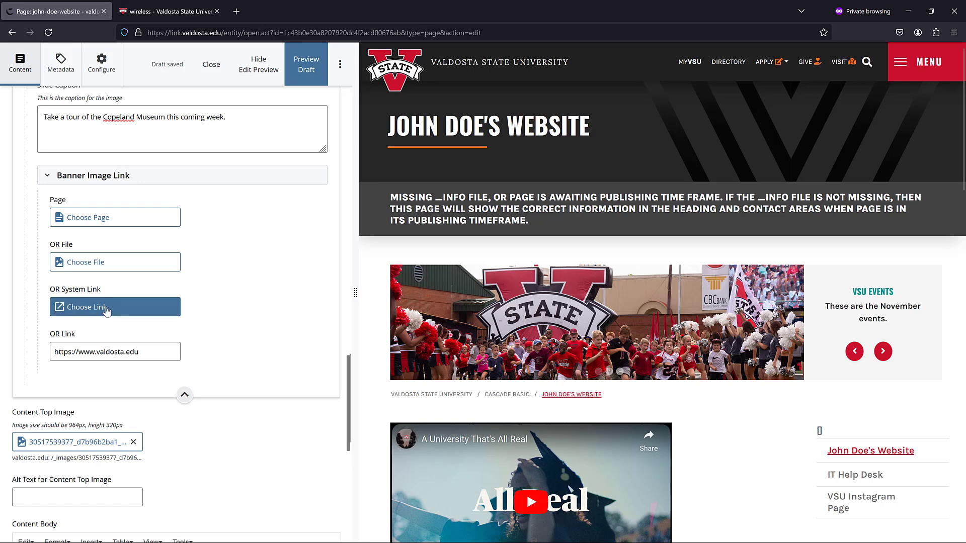
Set the third banner image's system link to the IT Help Desk link from the cascade-training/john_doe folder.
click(107, 311)
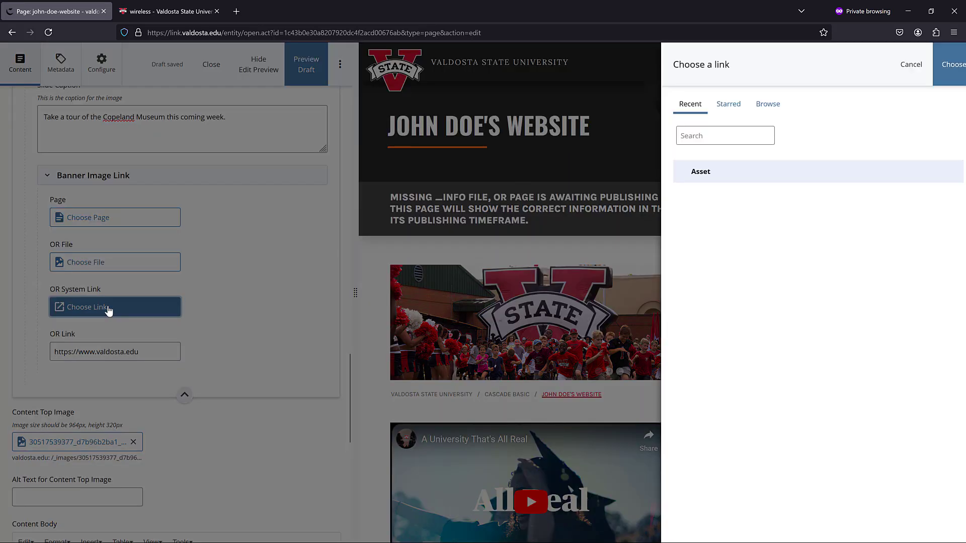
click(759, 108)
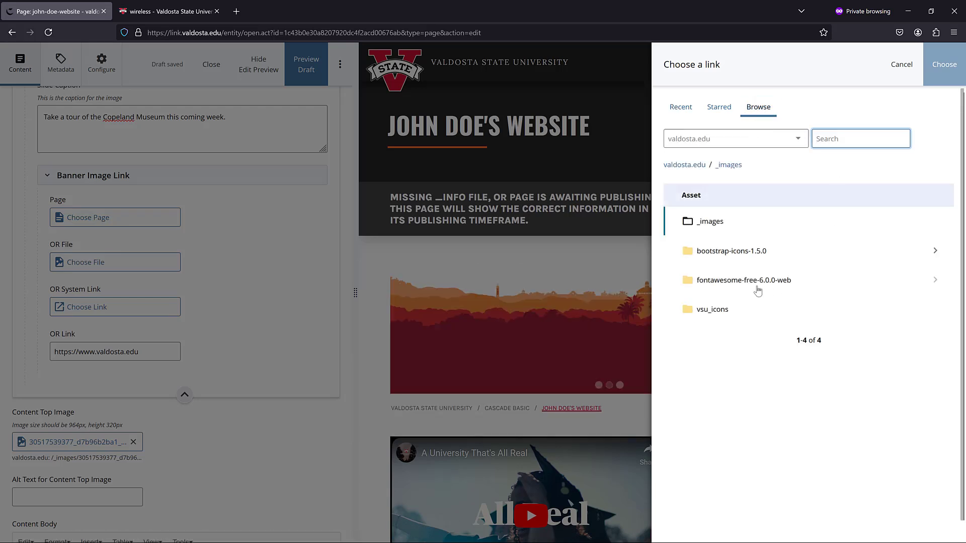
click(687, 167)
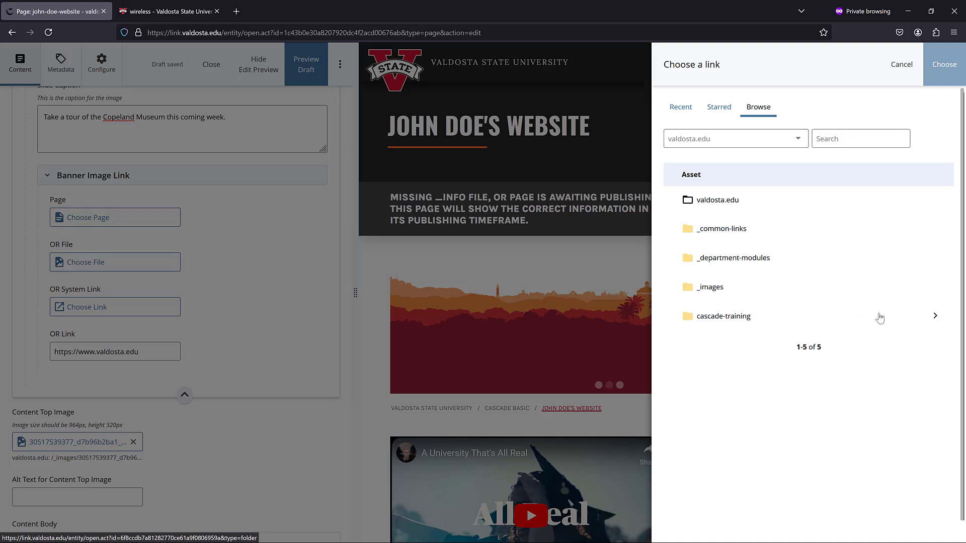
click(935, 316)
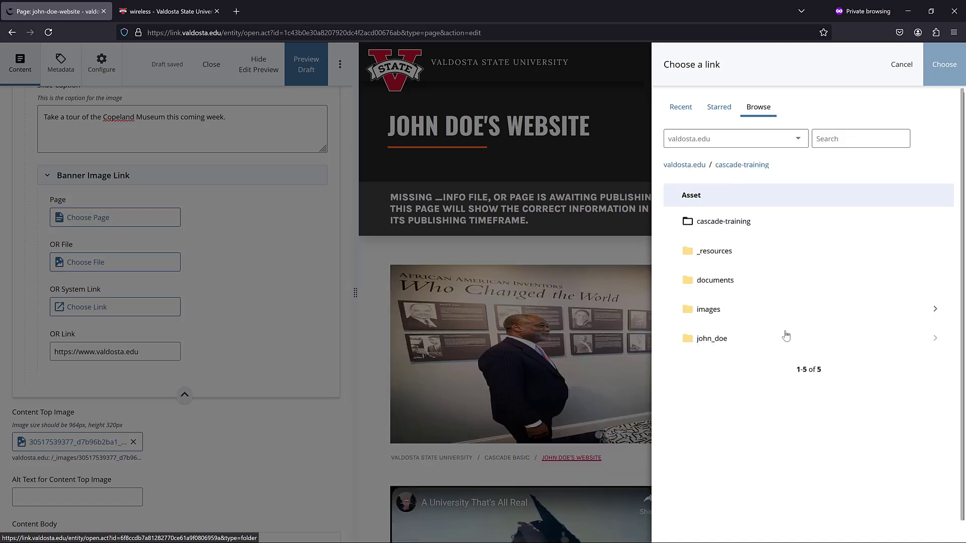
click(935, 339)
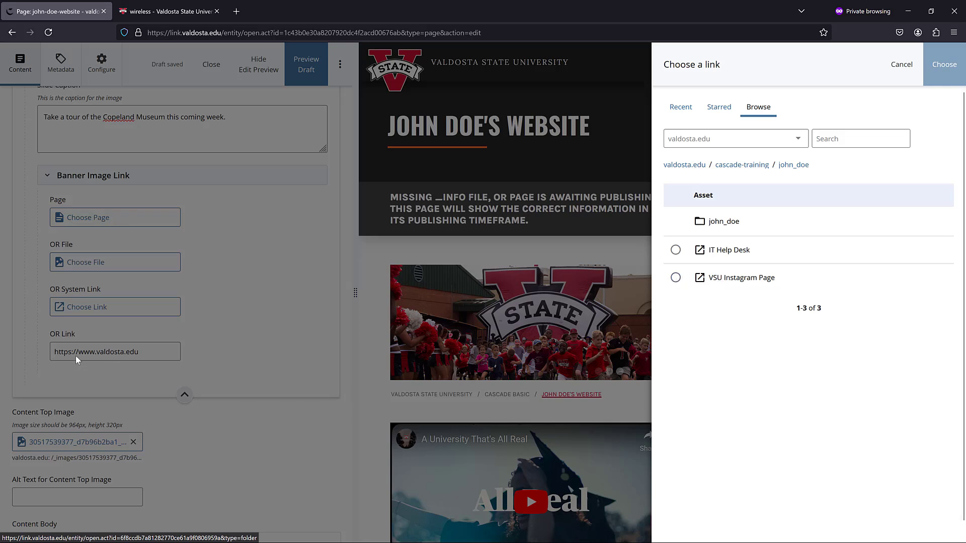
click(676, 278)
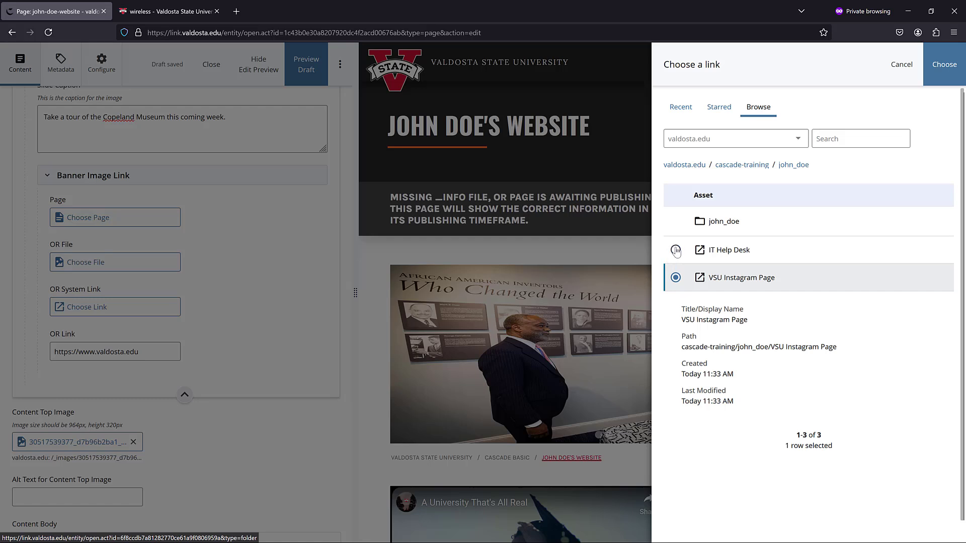
click(675, 250)
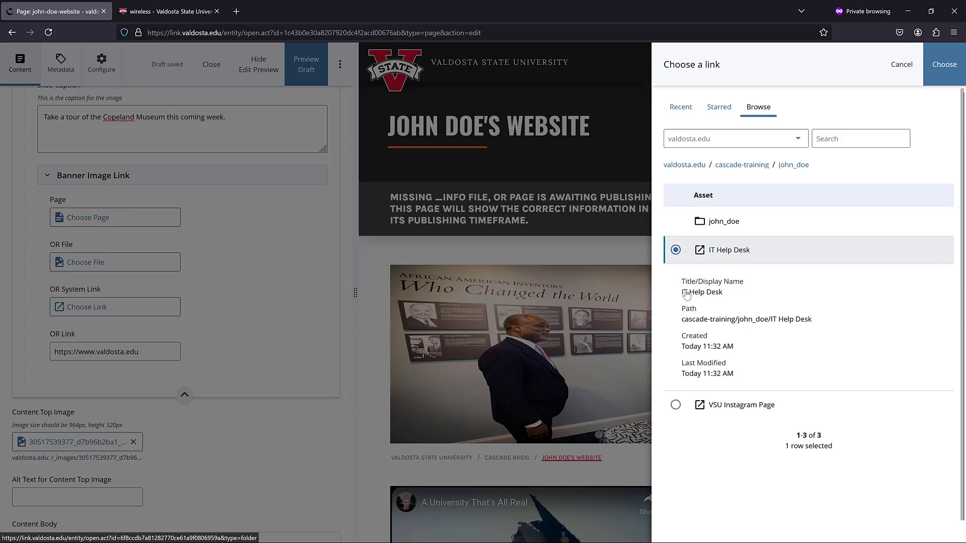
click(947, 75)
Reorder the slideshow banners to "Visit the Copeland Museum" first, "VSU Events" second and "Apply to VSU" last.
scroll(268, 410, up, 8)
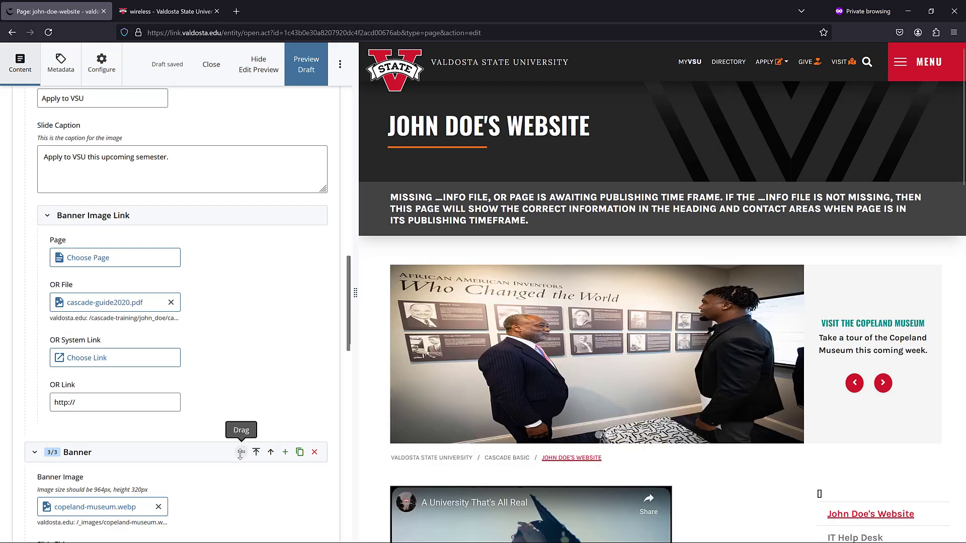
drag(241, 450, 238, 224)
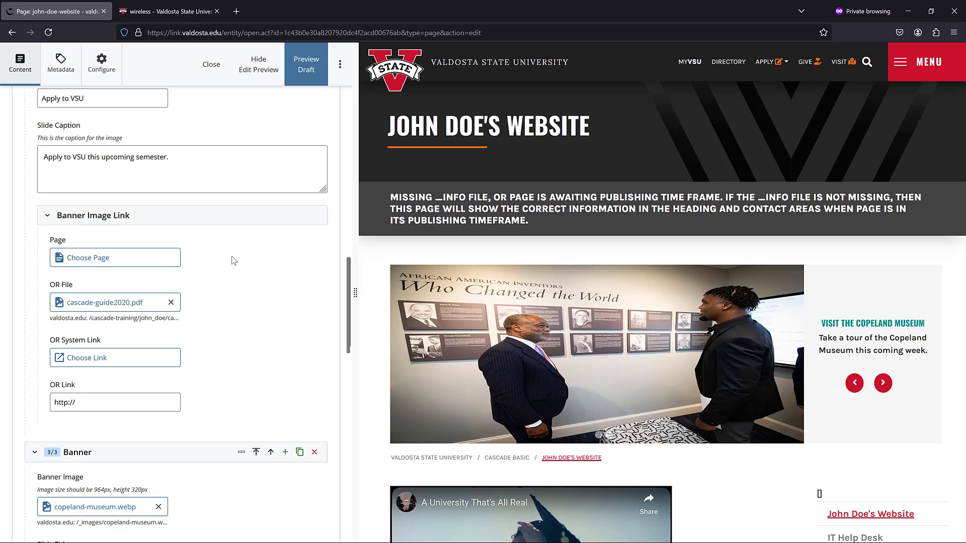
scroll(233, 260, up, 3)
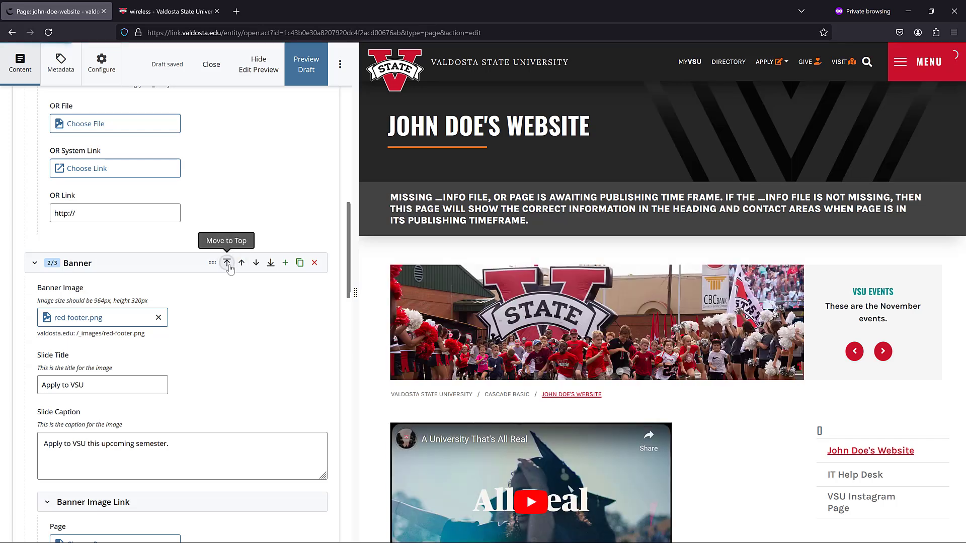
click(228, 264)
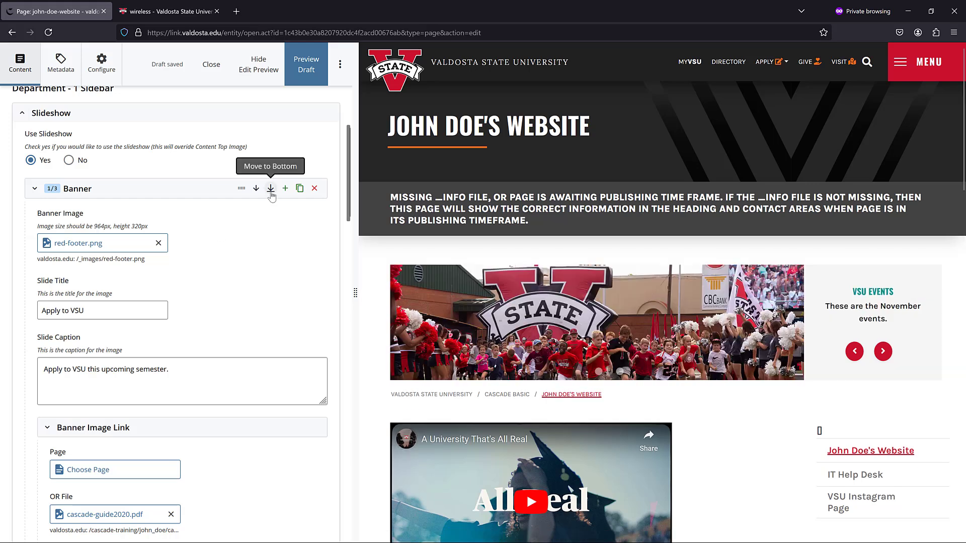
click(271, 188)
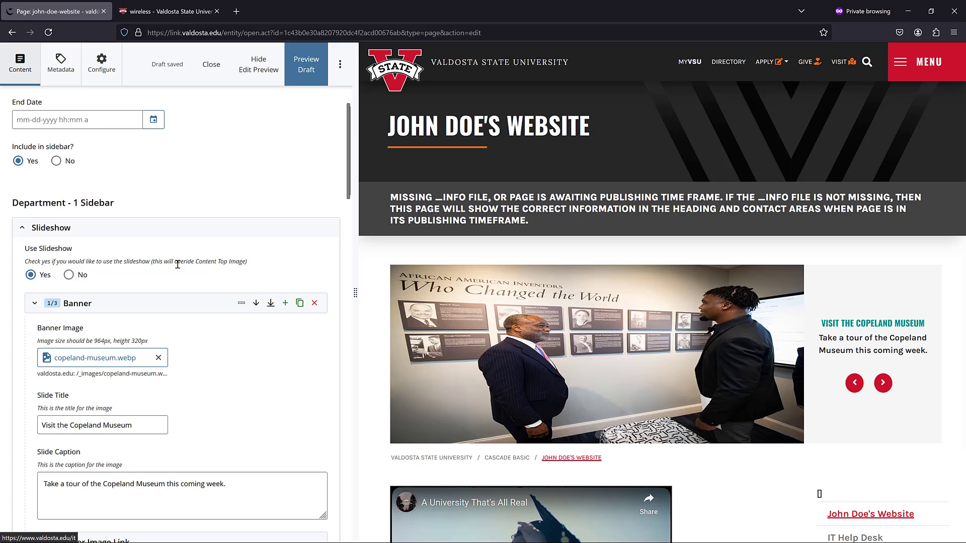
Check and submit the page changes without a workflow, with the version comment "Added Banner and Content".
scroll(16, 285, down, 12)
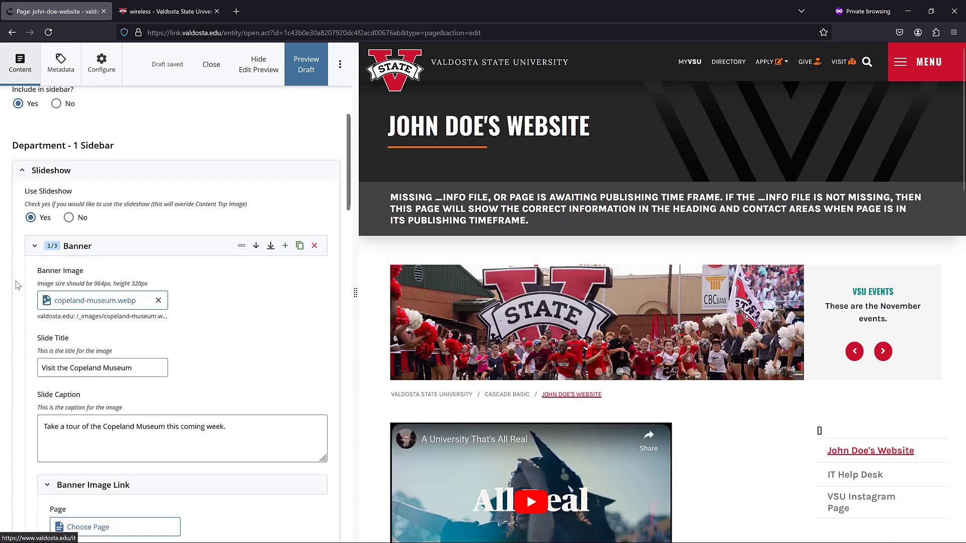
scroll(16, 286, down, 10)
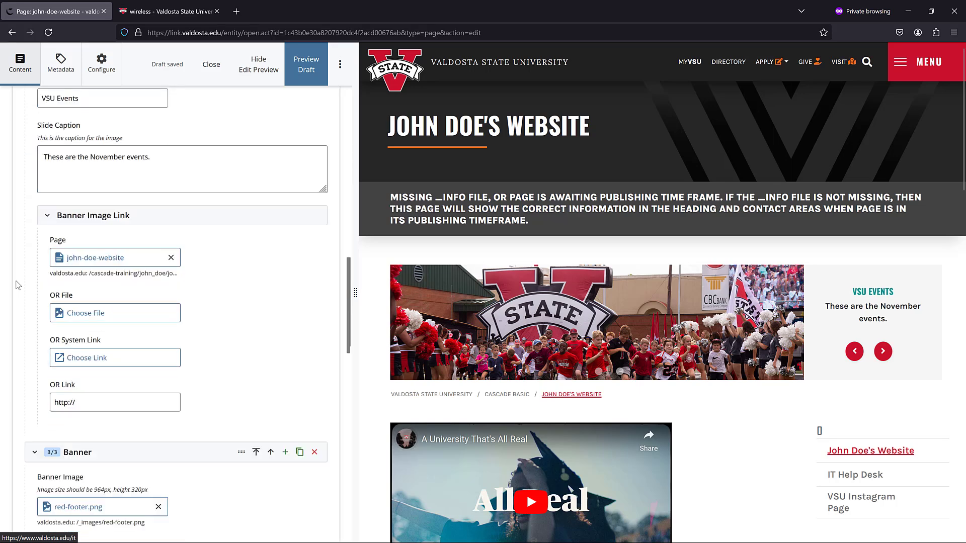
scroll(16, 285, down, 5)
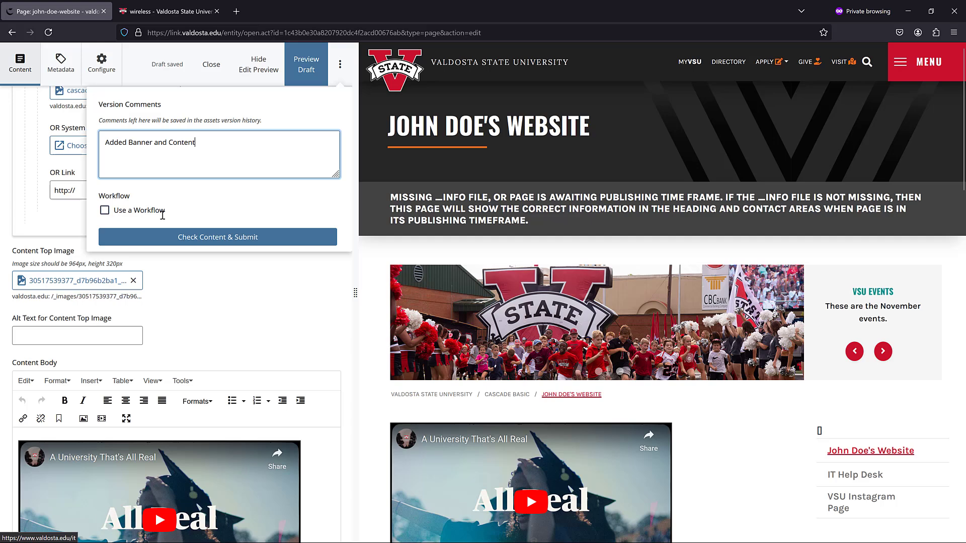
click(211, 237)
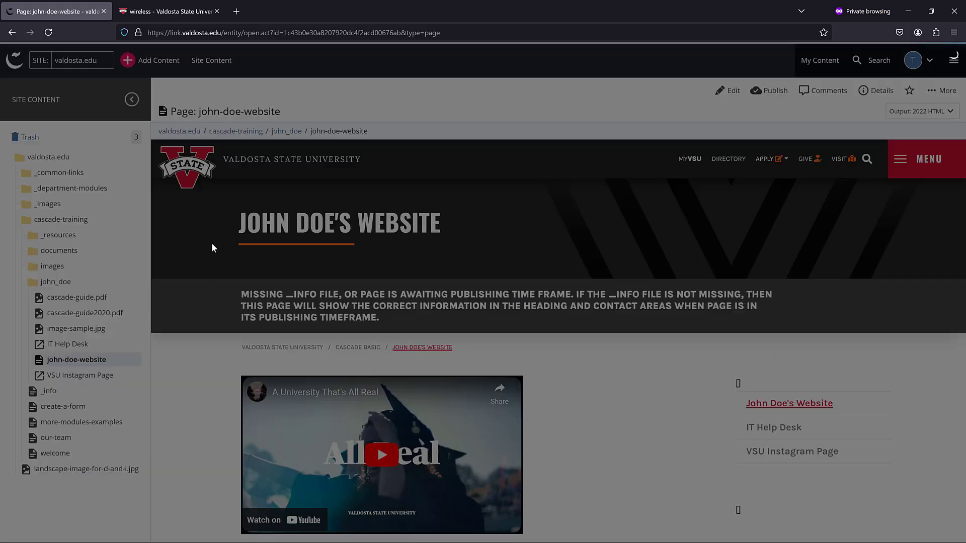
click(642, 64)
Page through the submitted page's slideshow, test the Copeland Museum banner's link and return to the page.
scroll(203, 335, down, 2)
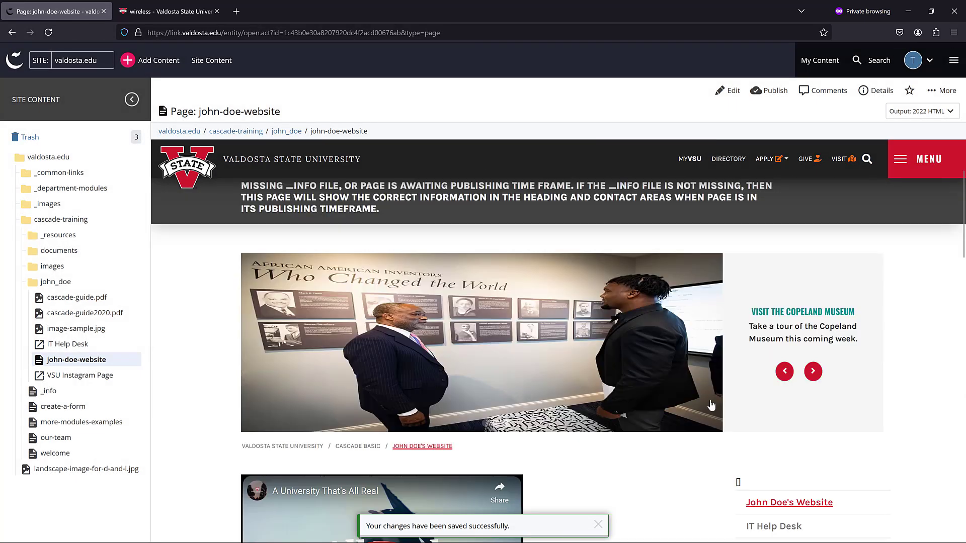
click(813, 376)
click(812, 353)
click(811, 359)
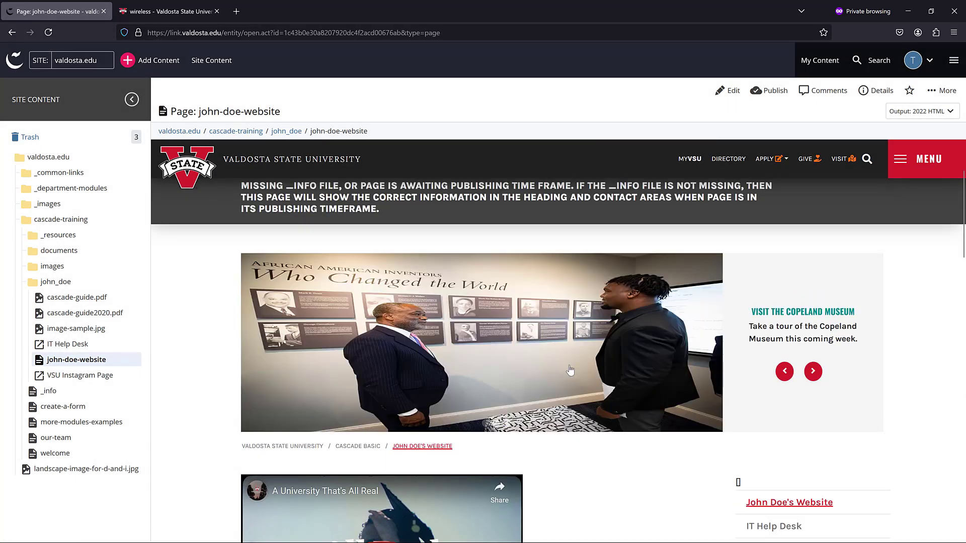
click(571, 371)
click(12, 33)
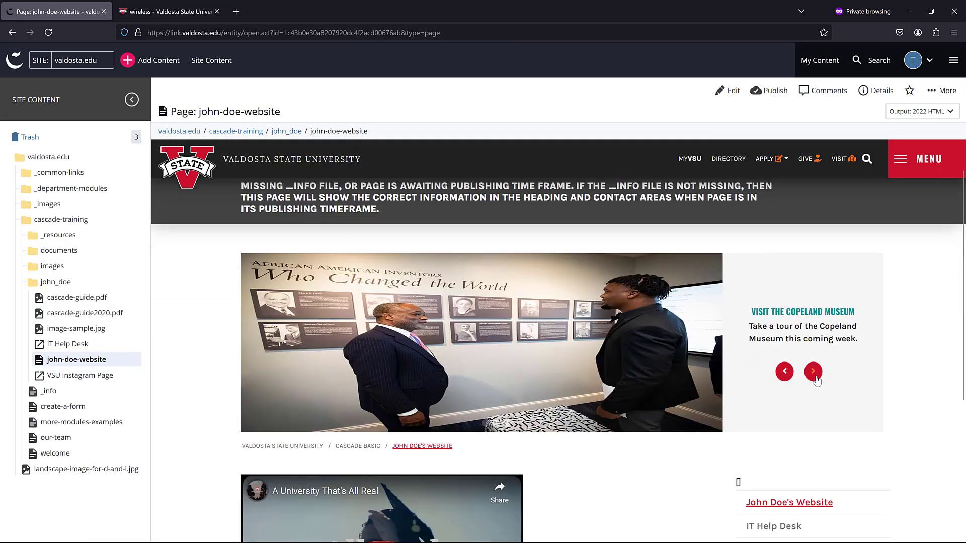
Test the "Apply to VSU" banner's file link and return to the john-doe-website page.
click(813, 373)
click(816, 348)
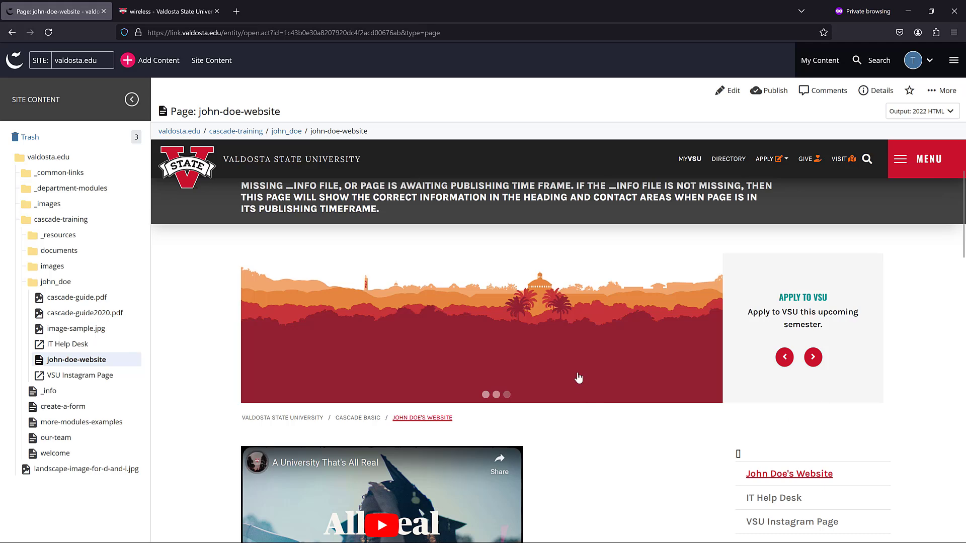
click(546, 350)
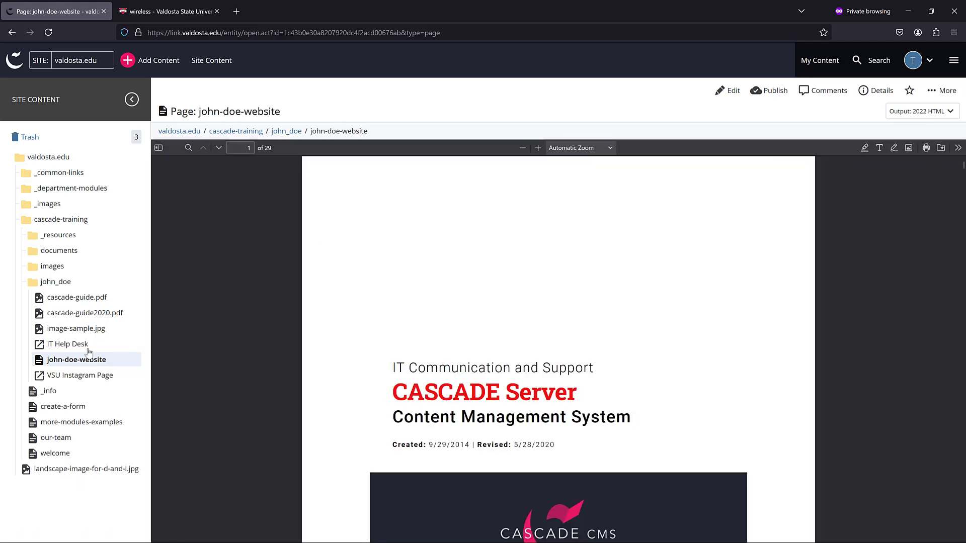
click(119, 360)
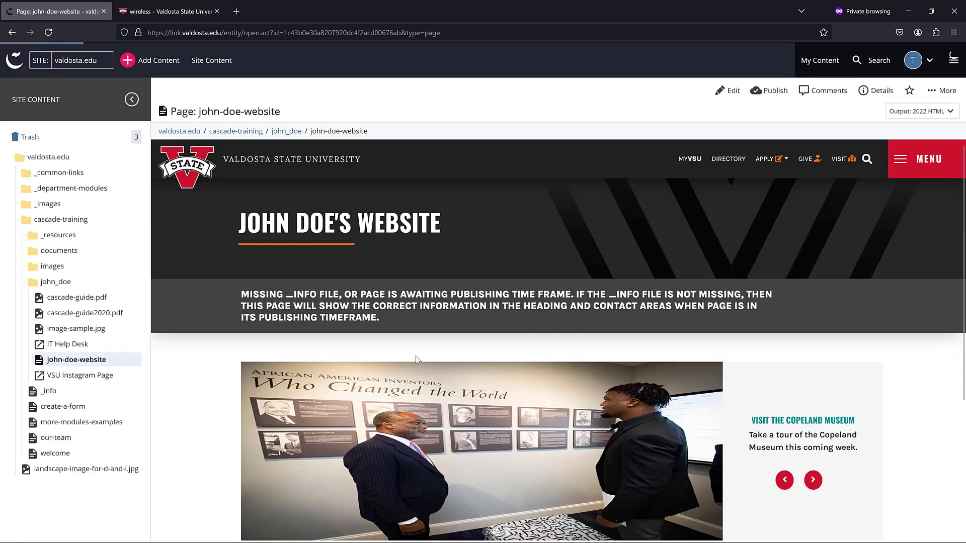
Advance the slideshow from the Copeland Museum banner to the "Apply to VSU" banner.
scroll(218, 384, down, 1)
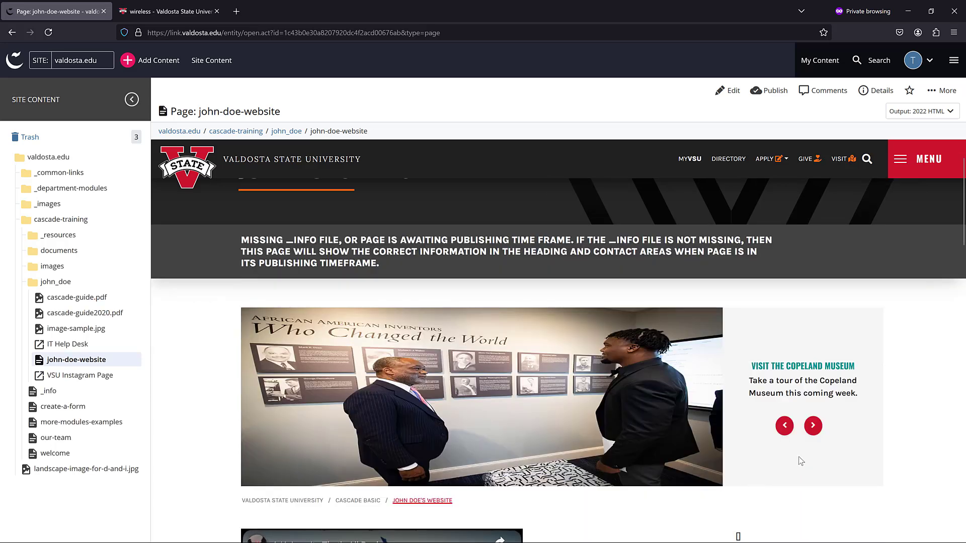
click(813, 427)
click(814, 399)
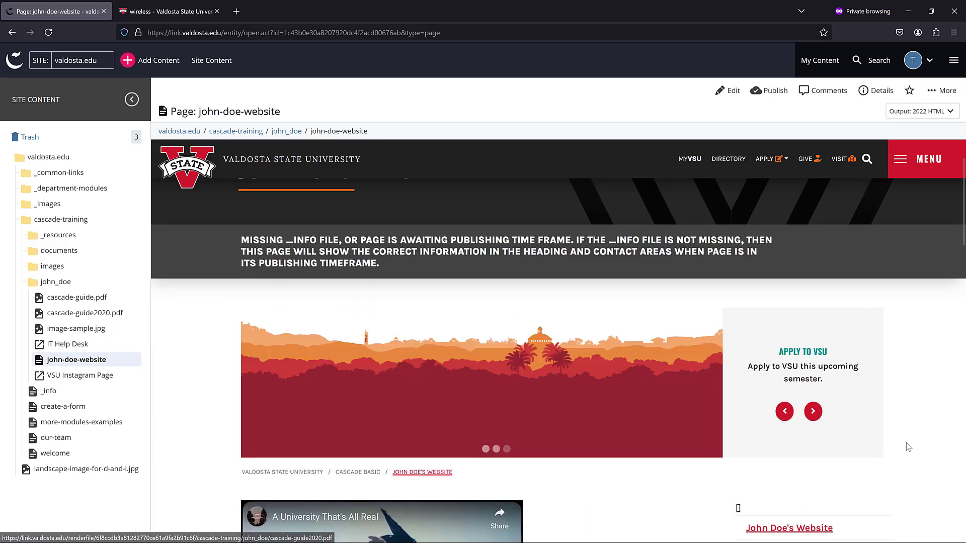